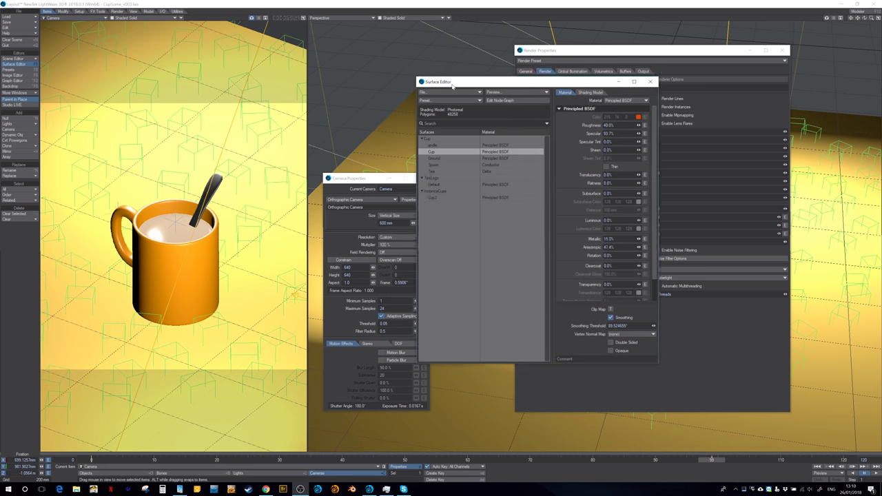
# Switch the camera viewport's shading mode from Shaded Solid to the VPR live render preview
pyautogui.moveTo(453, 84); pyautogui.dragTo(440, 125)
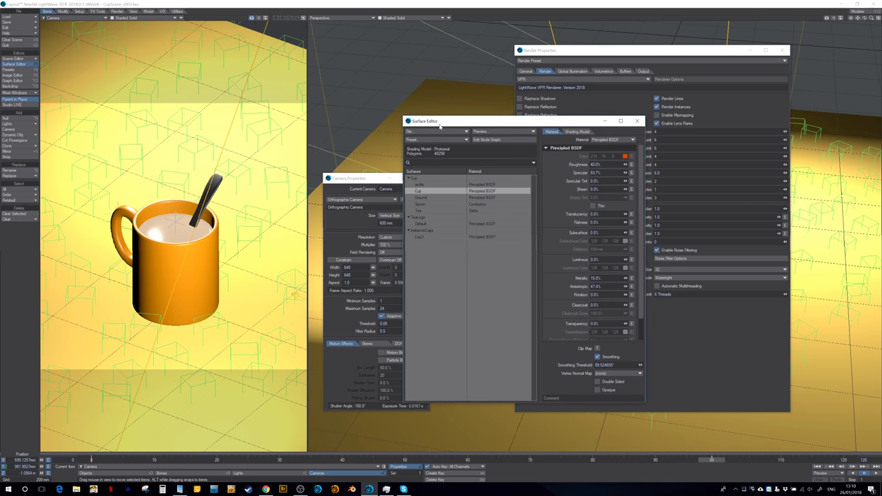
pyautogui.click(138, 19)
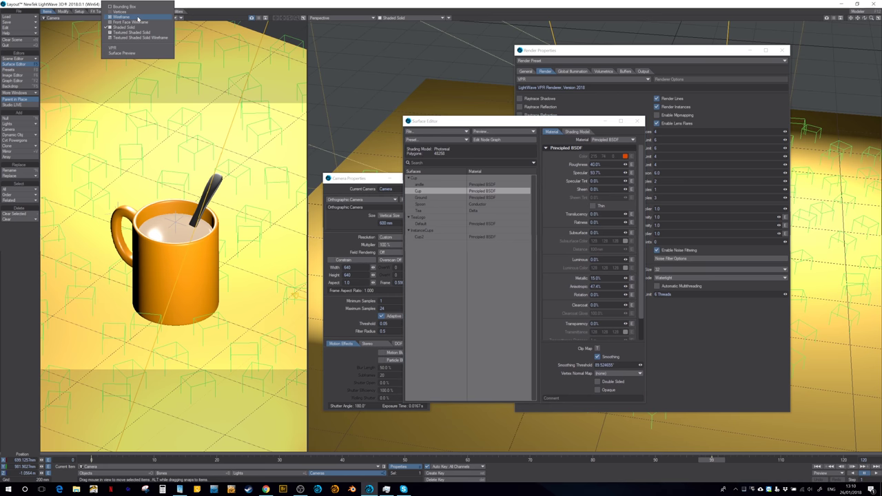
pyautogui.click(147, 51)
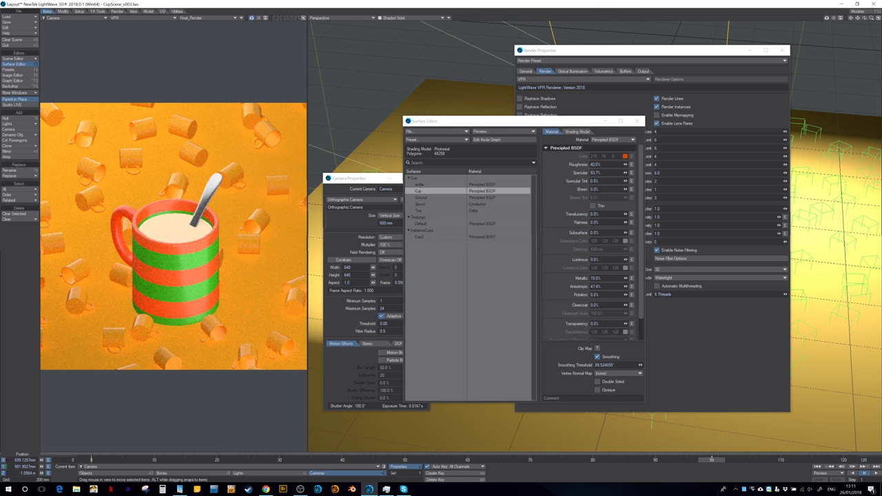
# Enable raytraced shadows, reflection and refraction in the VPR render settings
pyautogui.hotkey('ctrl', 'p')
pyautogui.hotkey('ctrl', 'p')
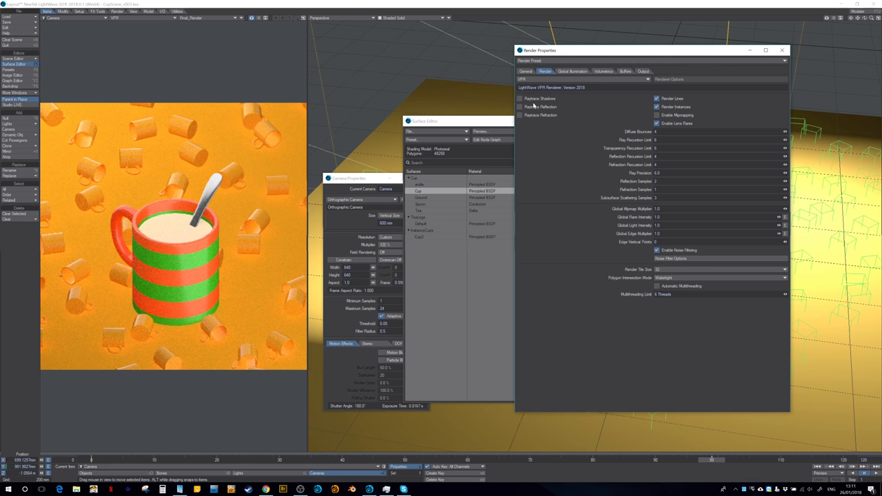
pyautogui.click(520, 107)
pyautogui.click(520, 98)
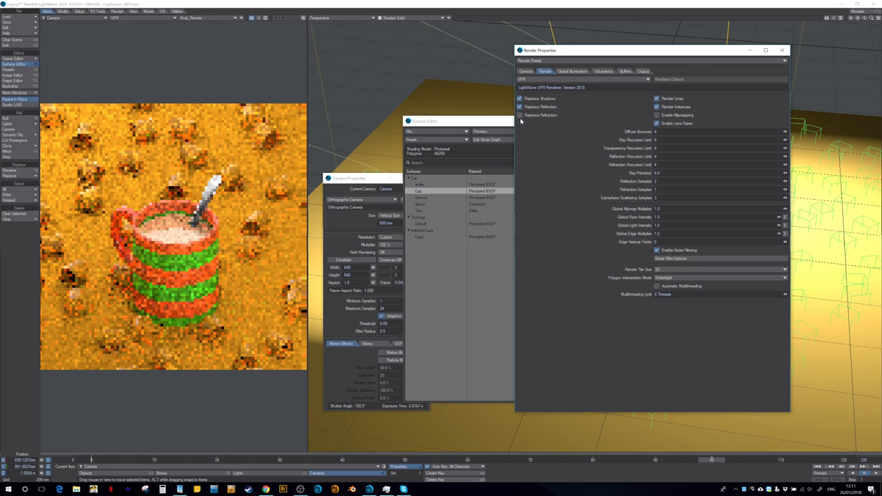
pyautogui.click(520, 115)
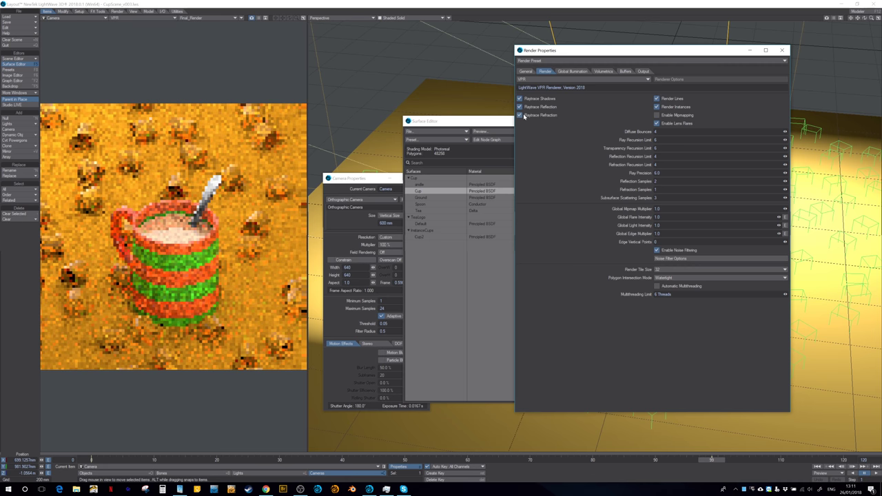
# Review the Monte Carlo global illumination settings in the render properties
pyautogui.click(572, 72)
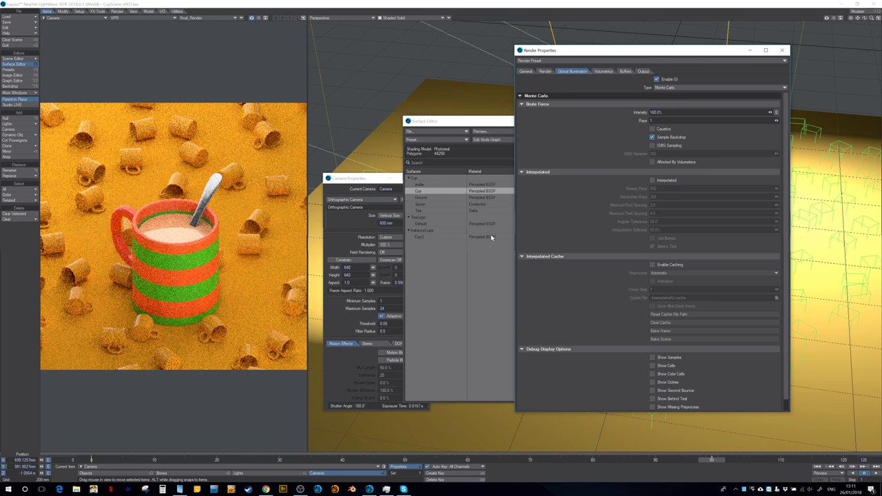
pyautogui.moveTo(634, 54); pyautogui.dragTo(674, 62)
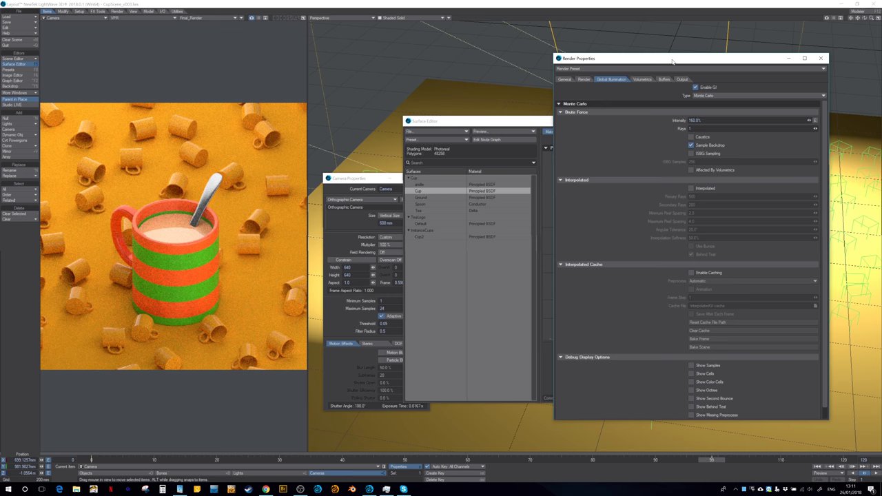
pyautogui.moveTo(640, 59); pyautogui.dragTo(543, 59)
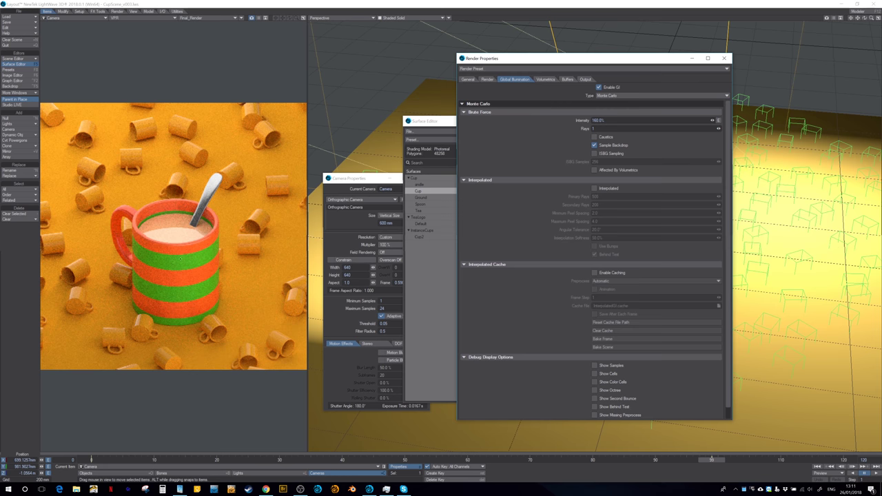
# Inspect the material settings of the tea and spoon surfaces in the Surface Editor
pyautogui.click(430, 121)
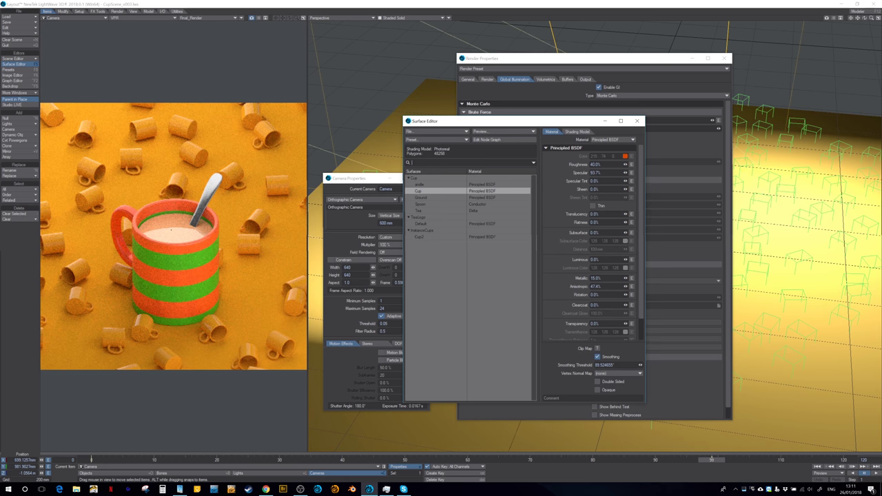
pyautogui.click(172, 224)
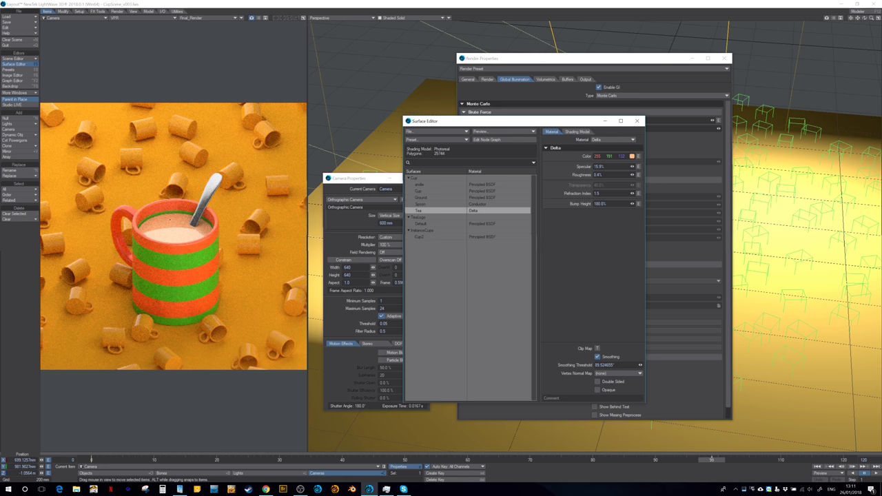
pyautogui.click(216, 177)
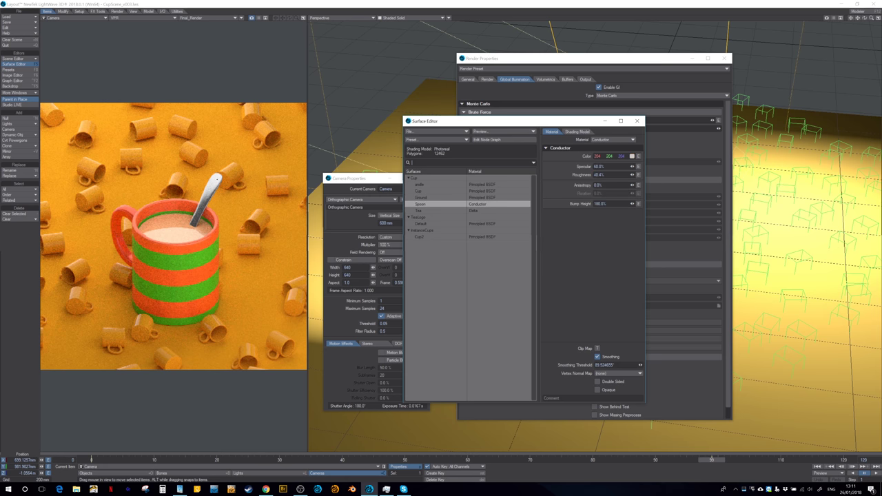
# Examine the render buffers, including Depth, Object_ID and Surface_ID, and the Multi-Layer output setup
pyautogui.click(203, 20)
pyautogui.click(203, 19)
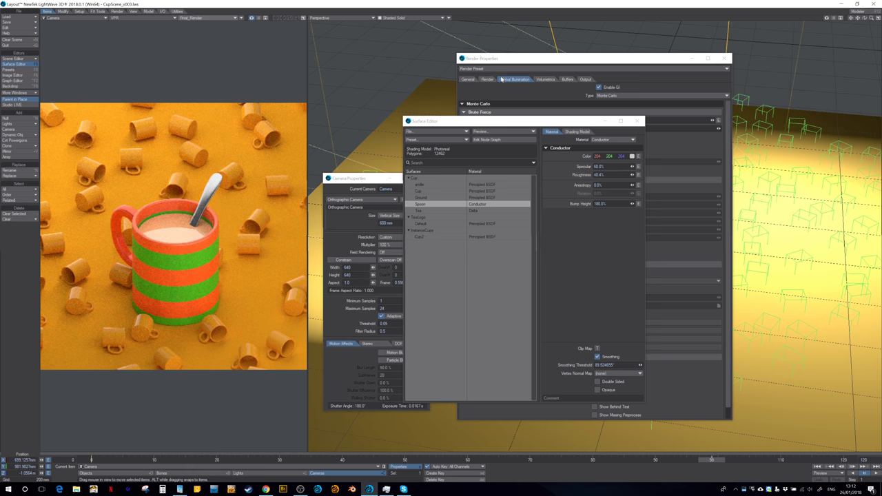
pyautogui.click(569, 80)
pyautogui.moveTo(574, 61); pyautogui.dragTo(543, 61)
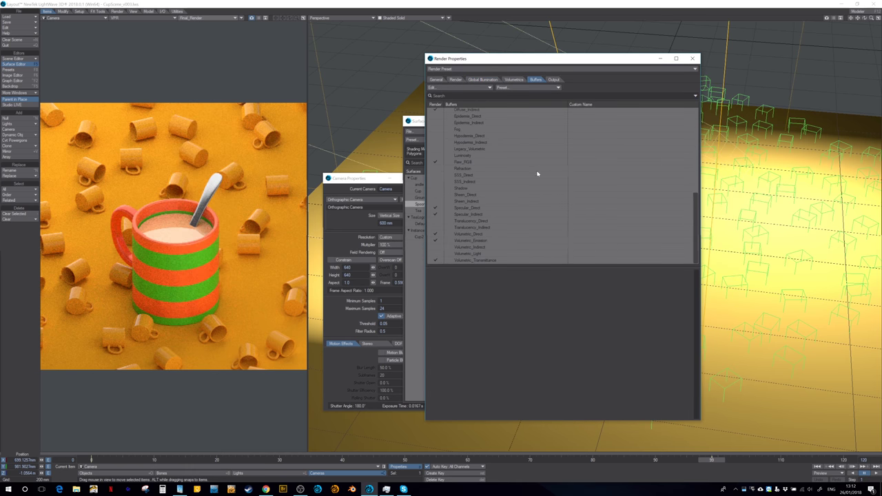
pyautogui.scroll(5, 543, 187)
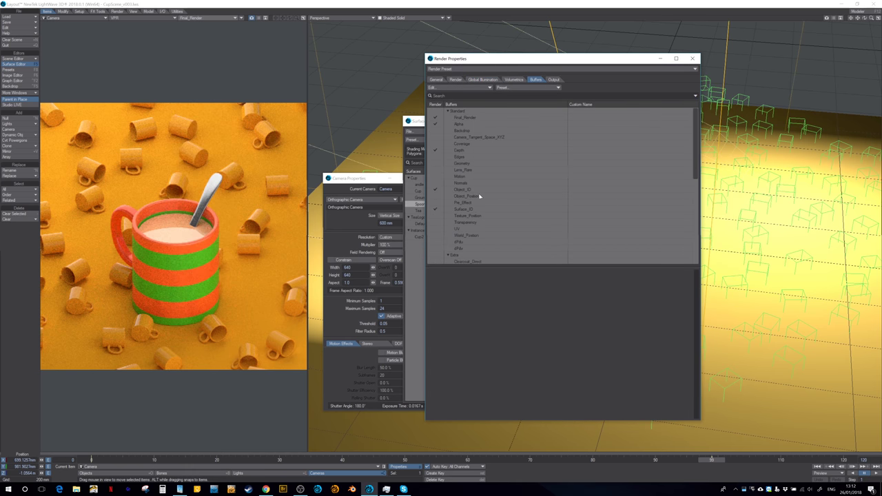
pyautogui.click(469, 153)
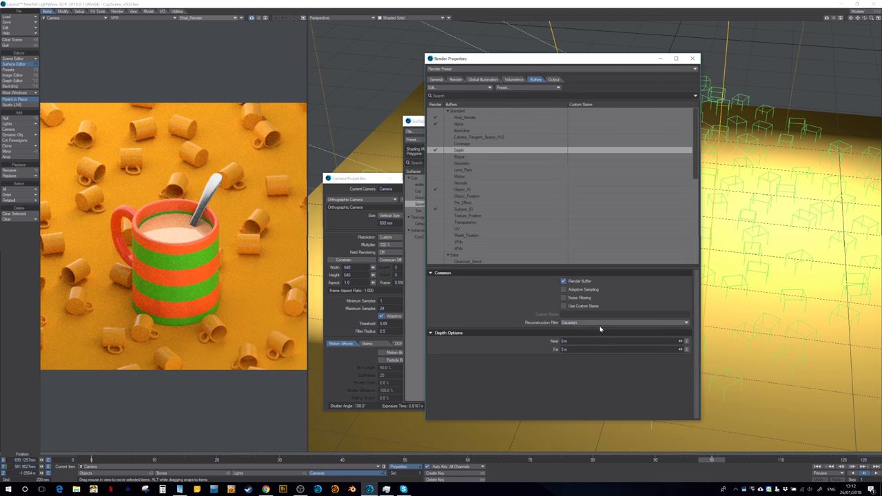
pyautogui.click(475, 190)
pyautogui.click(482, 210)
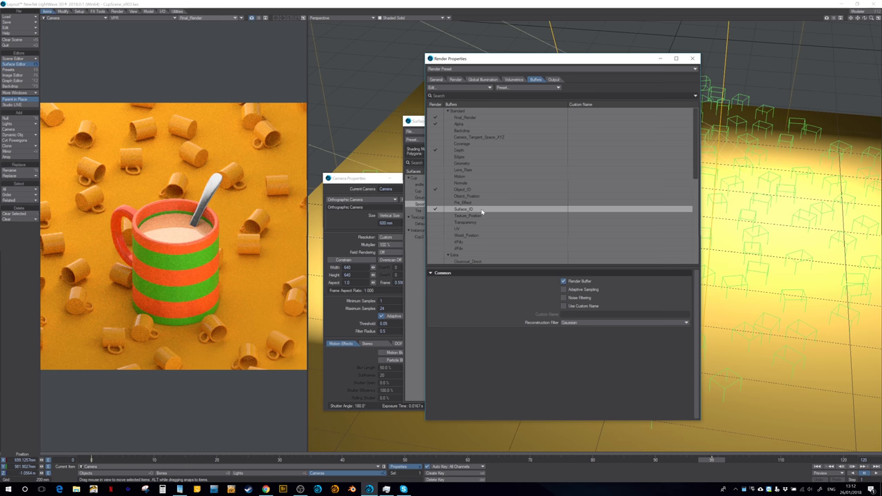
pyautogui.scroll(-10, 506, 252)
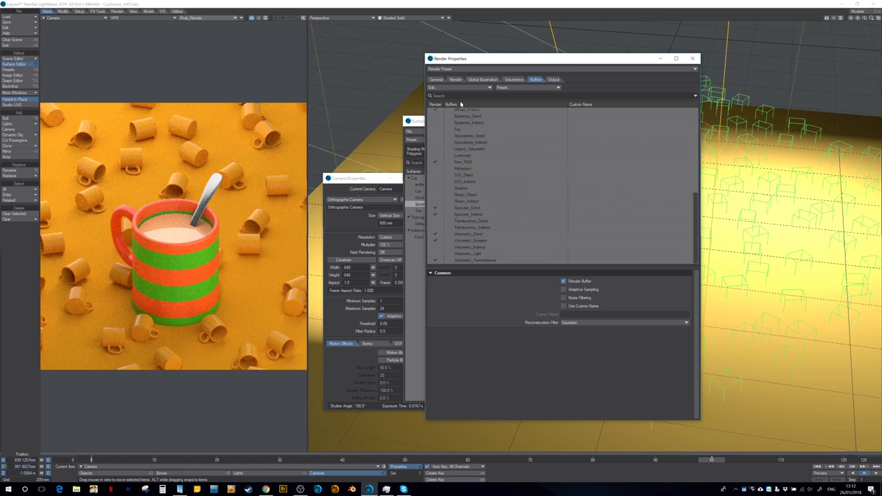
pyautogui.click(553, 80)
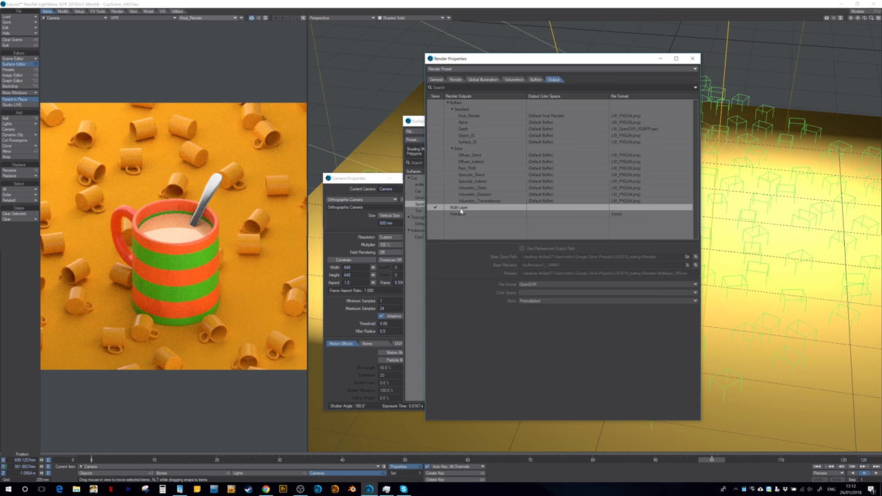
# Start rendering the scene, declining to set the render end frame to the slider end frame
pyautogui.click(288, 6)
pyautogui.press('F10')
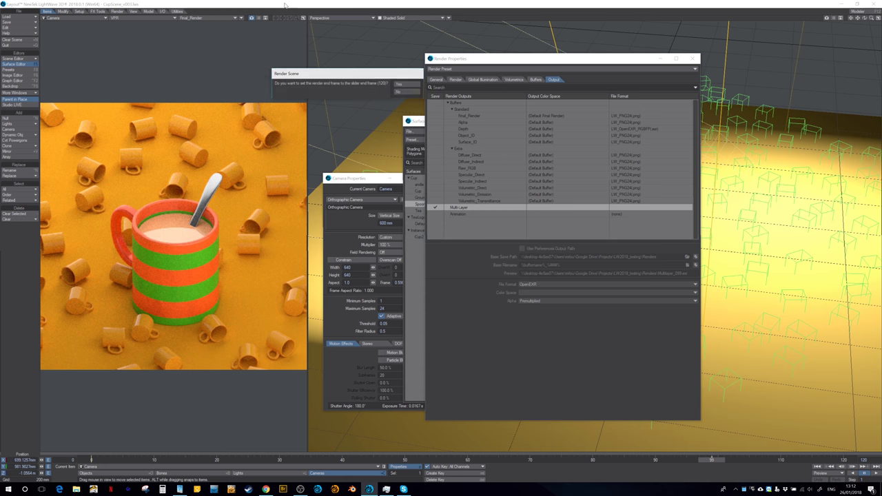
pyautogui.click(404, 91)
pyautogui.click(373, 85)
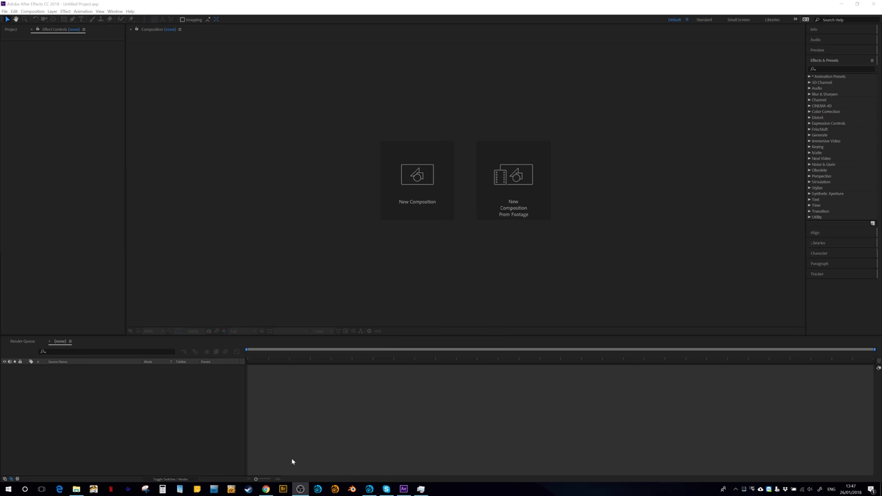
# Switch to Chrome to view the NewTek forum thread on the 2018 render settings
pyautogui.click(266, 489)
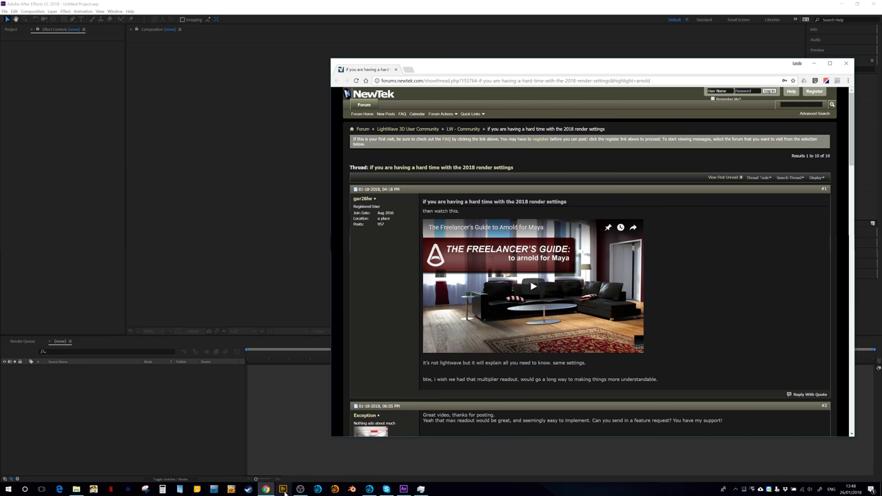
pyautogui.moveTo(536, 72); pyautogui.dragTo(416, 70)
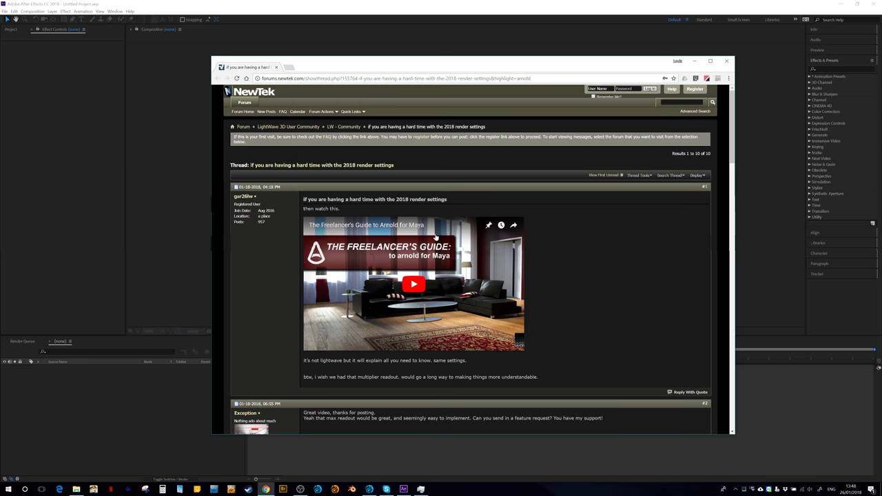
# Return to After Effects and import Depth_099.exr and Multilayer_099.exr from the Renders folder as footage
pyautogui.click(60, 112)
pyautogui.click(11, 29)
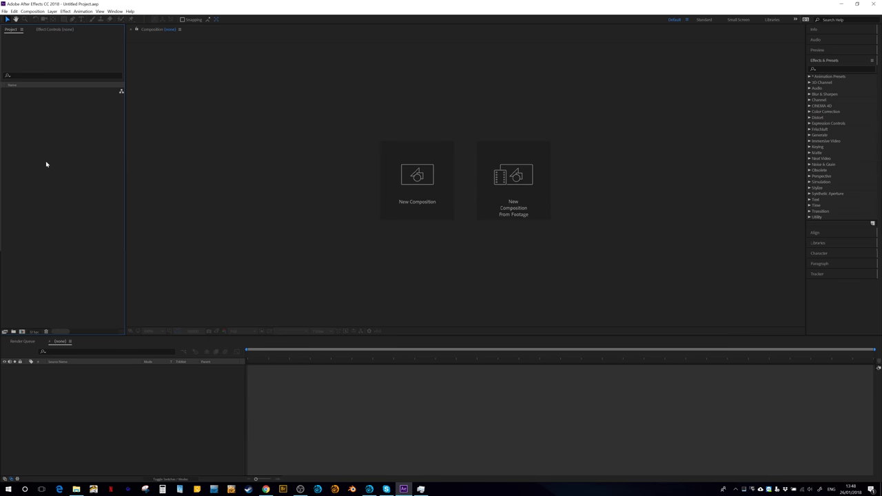
pyautogui.doubleClick(46, 164)
pyautogui.doubleClick(47, 164)
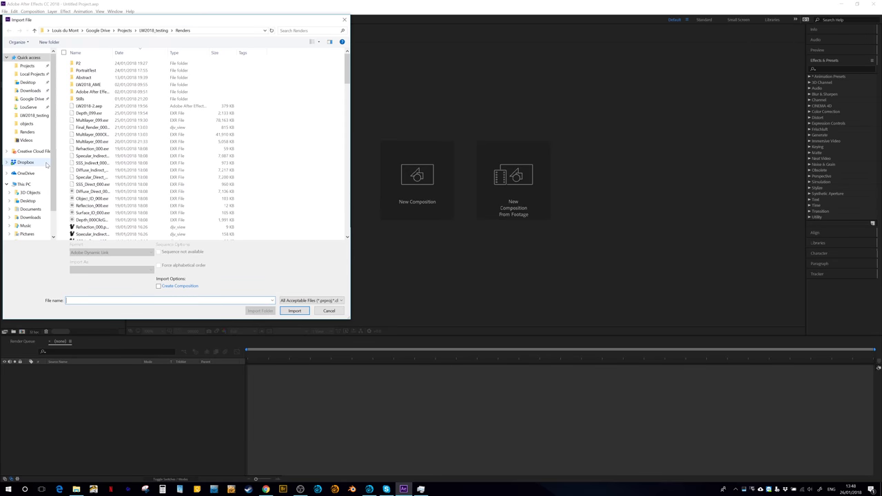
pyautogui.click(96, 120)
pyautogui.keyDown('ctrl'); pyautogui.click(90, 113); pyautogui.keyUp('ctrl')
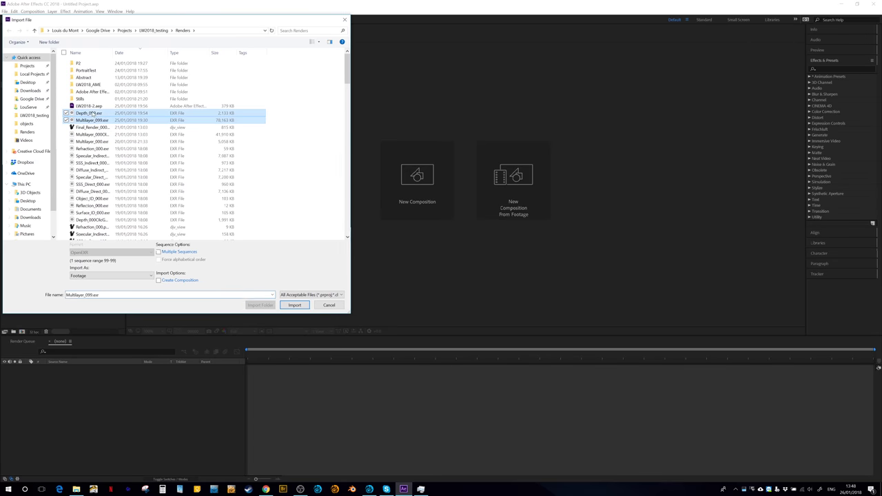
pyautogui.click(294, 311)
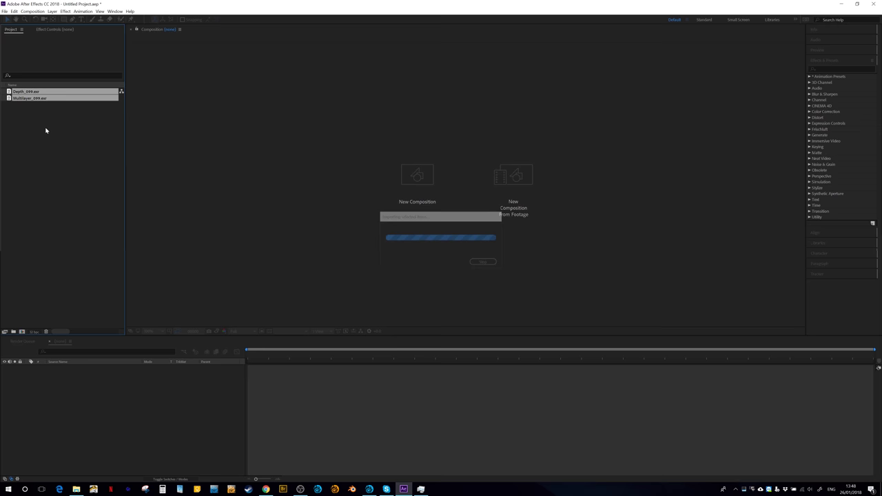
# Create a new composition from the Multilayer_099.exr footage
pyautogui.click(32, 100)
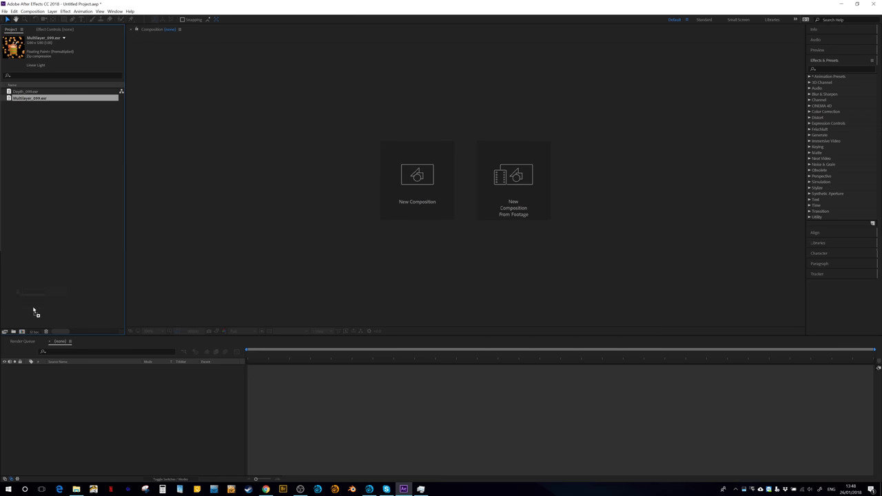
pyautogui.click(22, 332)
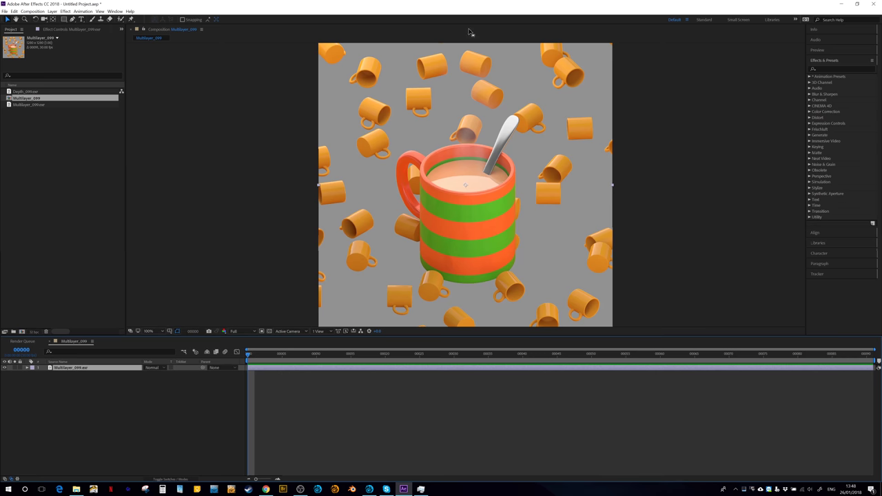
# Compare the footage details of Depth_099.exr and Multilayer_099.exr in the project
pyautogui.click(22, 92)
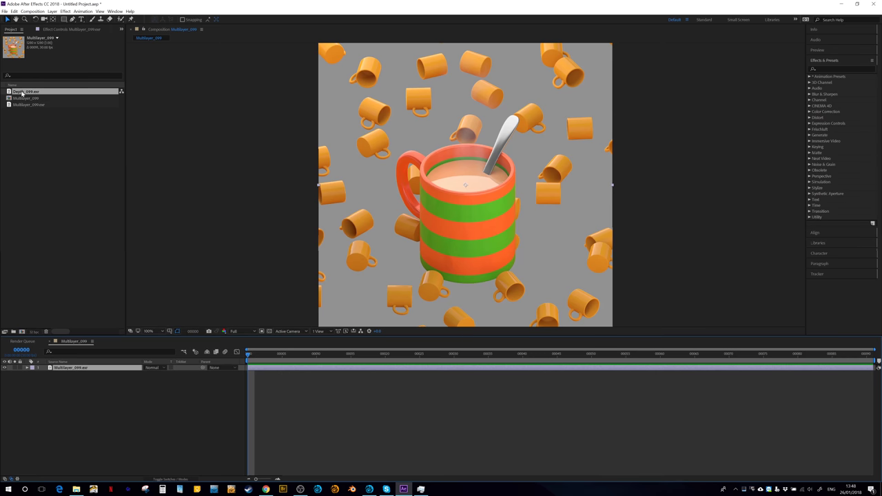
pyautogui.click(26, 105)
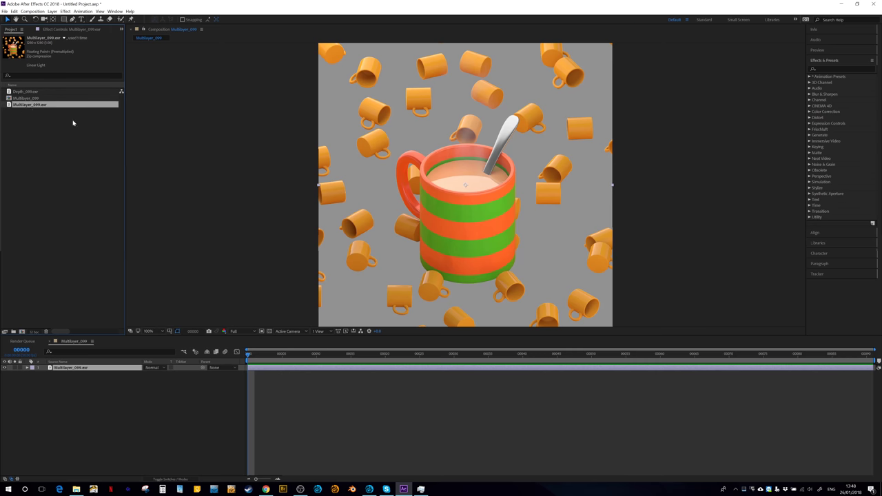
pyautogui.click(31, 92)
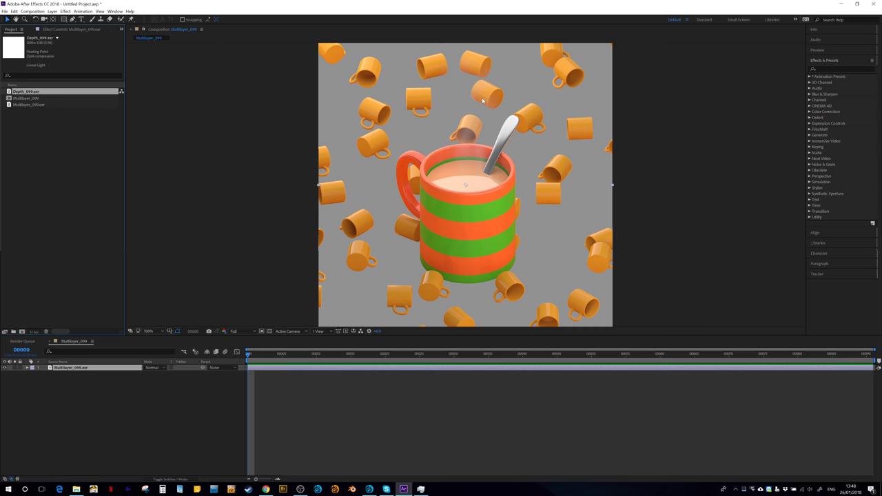
pyautogui.click(15, 106)
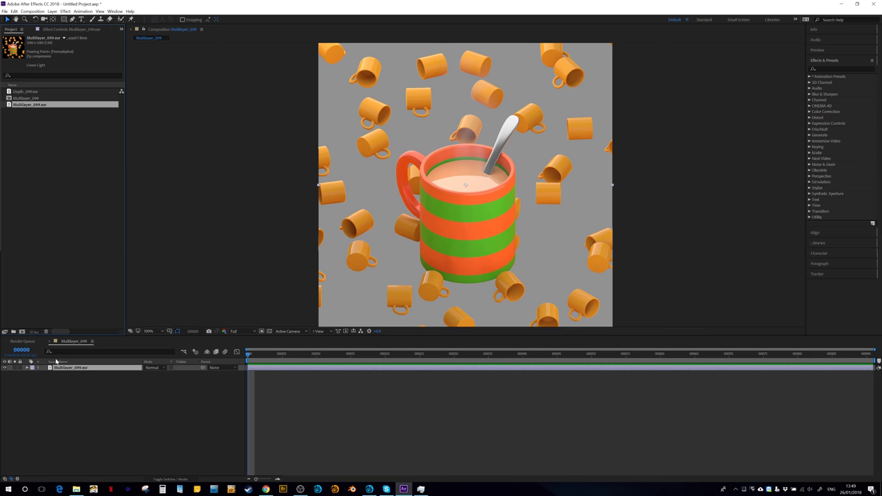
# Set the project's color depth to 32 bits per channel (float)
pyautogui.click(33, 332)
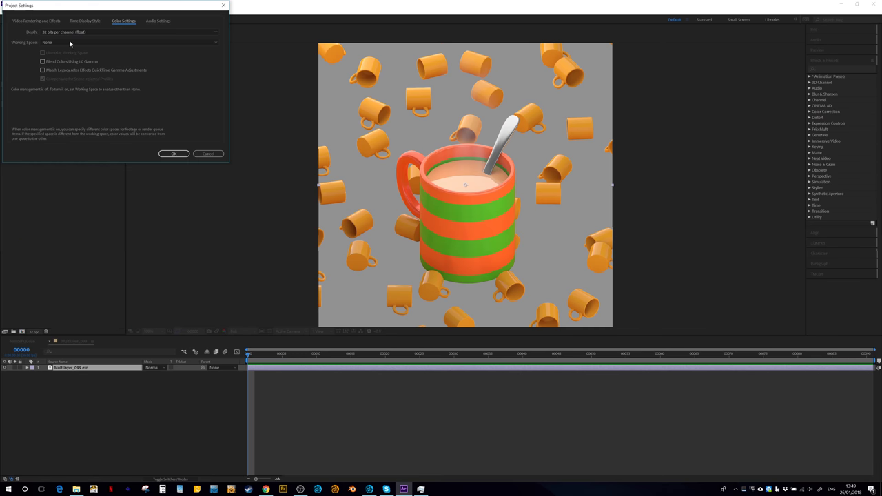
pyautogui.click(66, 33)
pyautogui.click(65, 53)
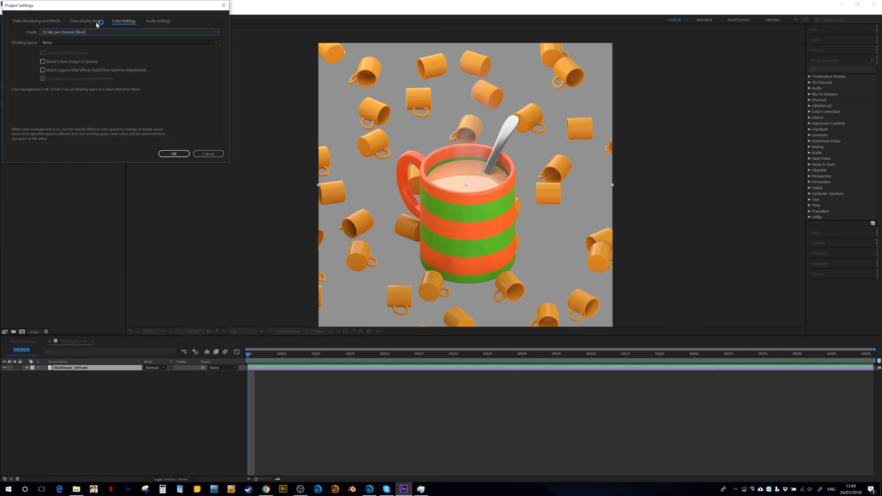
pyautogui.click(174, 153)
# Interpret the Multilayer_099.exr footage with its alpha set to Ignore
pyautogui.rightClick(29, 105)
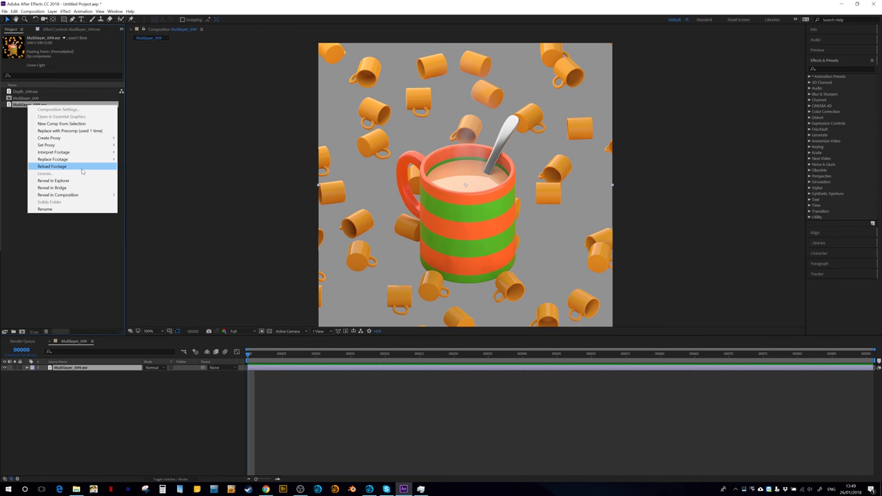
pyautogui.moveTo(87, 154)
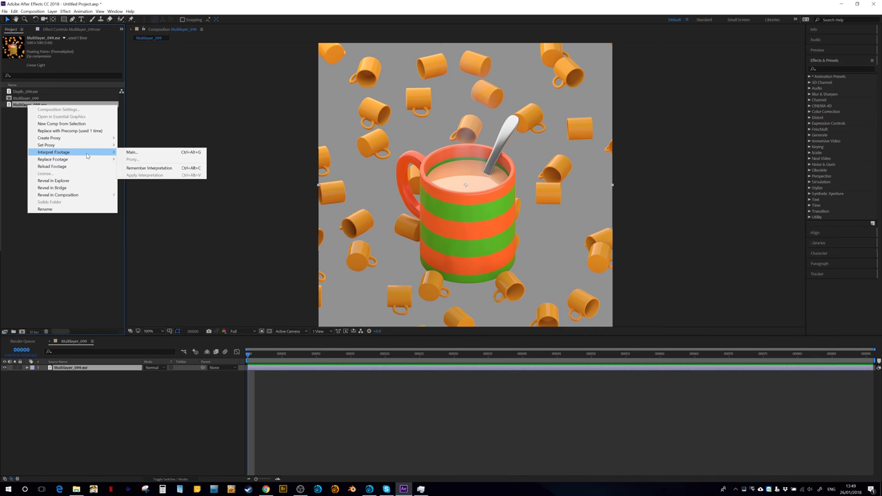
pyautogui.click(136, 153)
pyautogui.click(27, 41)
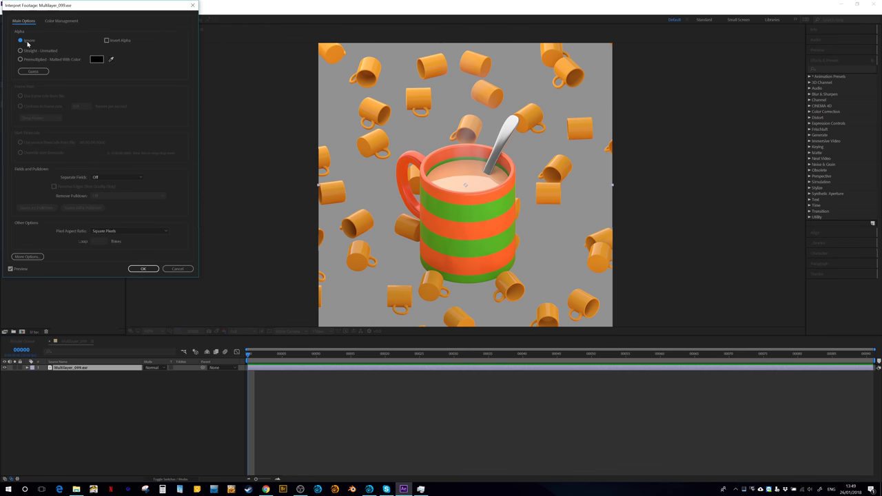
pyautogui.click(143, 269)
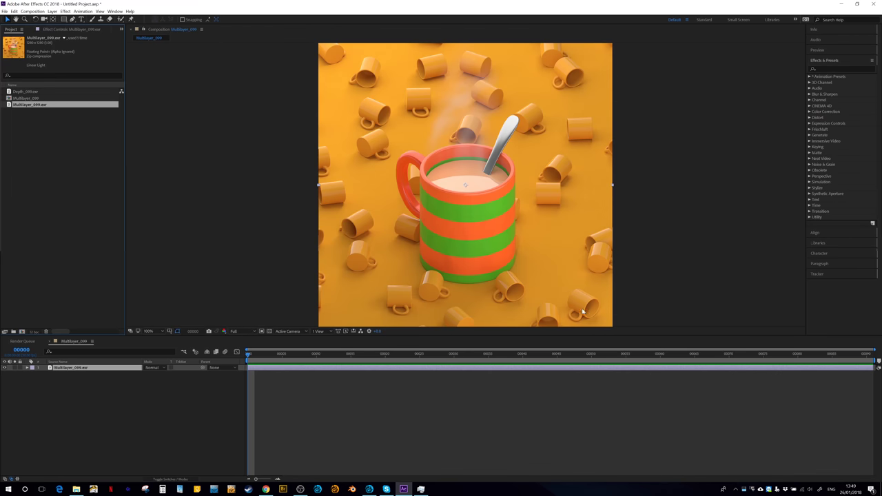
# Find the EXtractoR effect and apply it to the Multilayer_099.exr layer
pyautogui.press('F3')
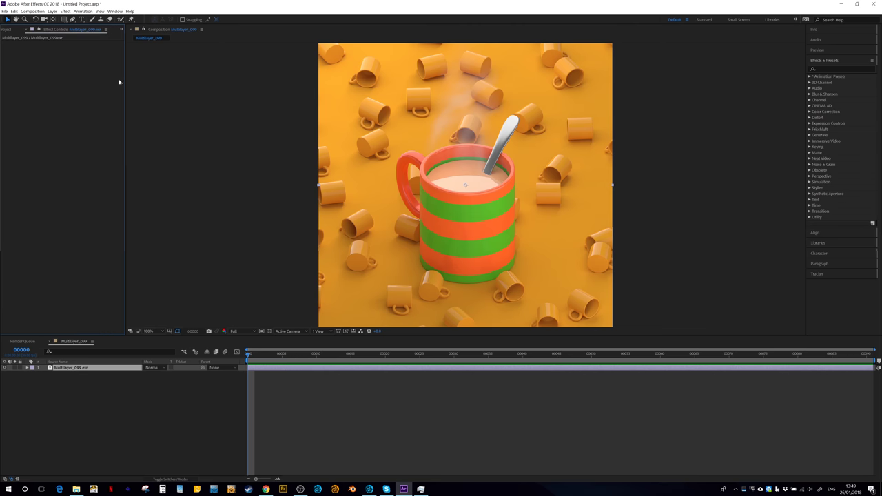
pyautogui.click(839, 67)
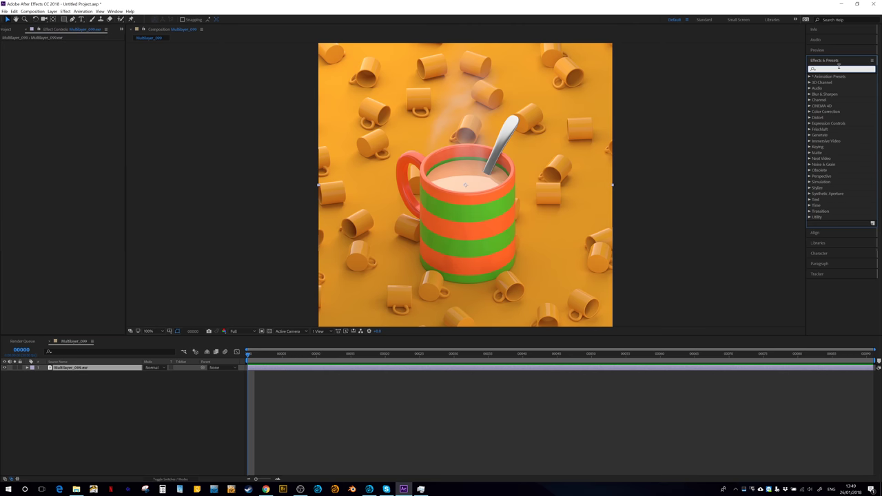
pyautogui.write('extr')
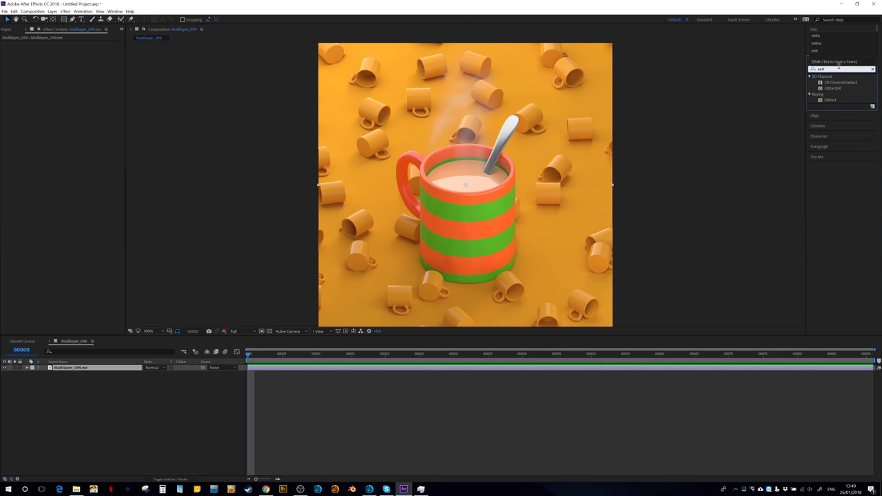
pyautogui.moveTo(835, 88); pyautogui.dragTo(284, 370)
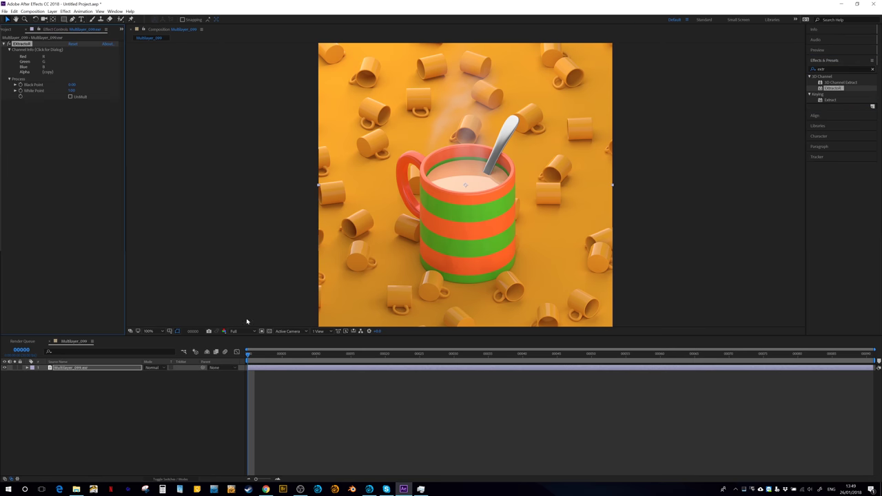
# Extract the Diffuse_Direct channels with EXtractoR and rename the layer Diffuse Direct
pyautogui.click(52, 63)
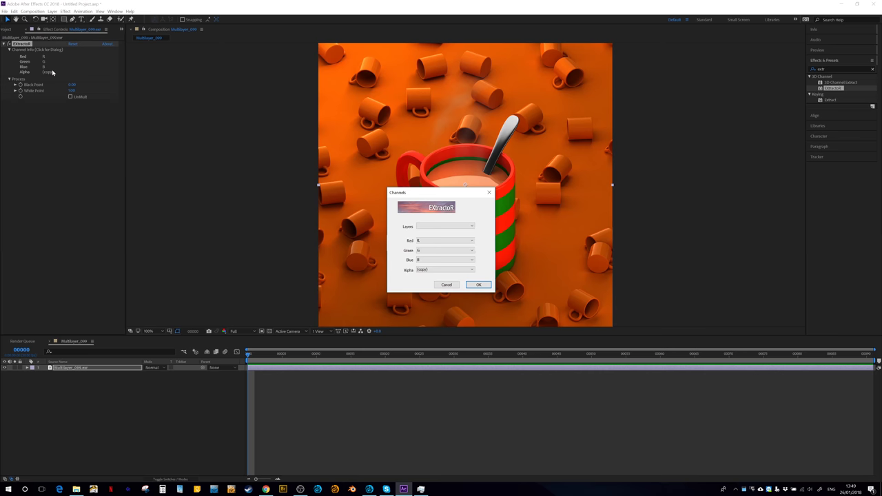
pyautogui.click(439, 227)
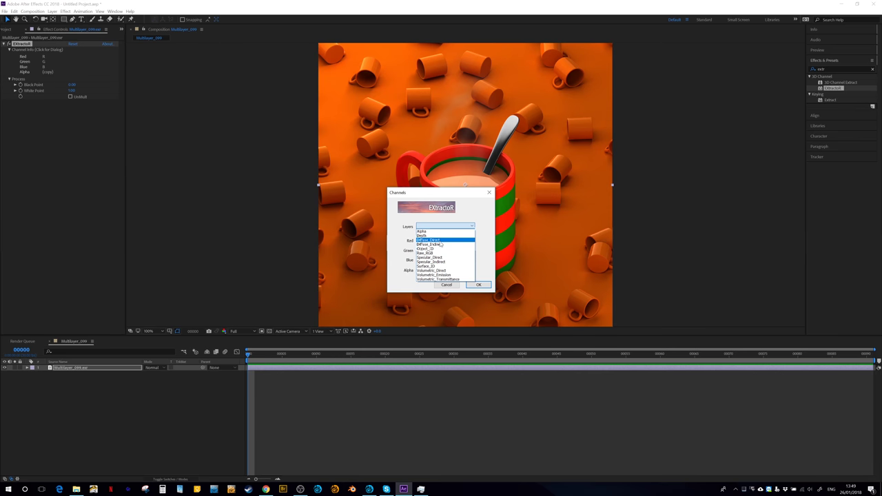
pyautogui.click(441, 241)
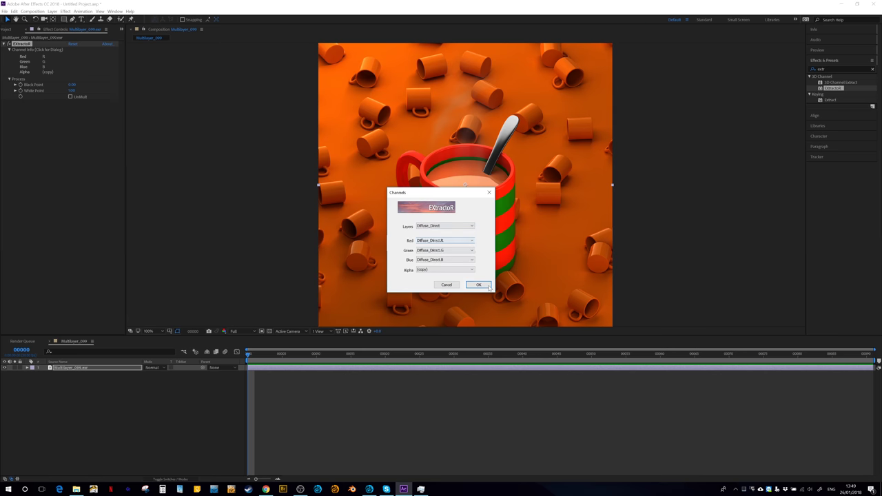
pyautogui.click(478, 285)
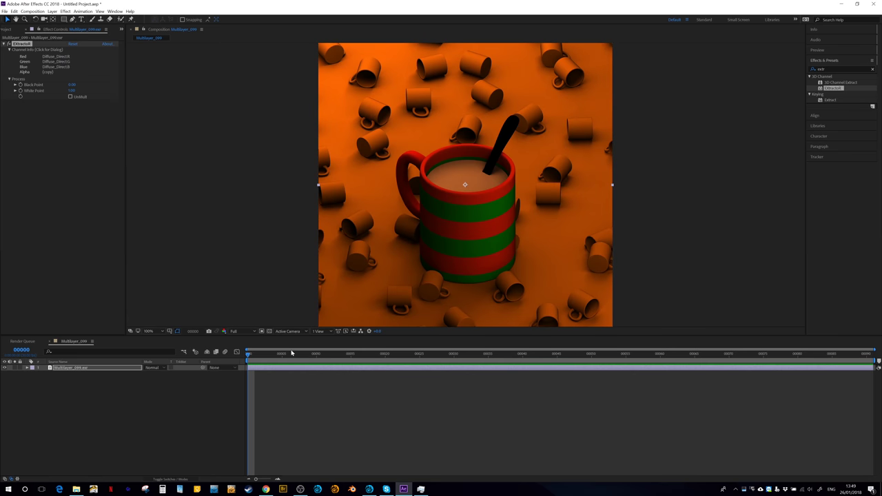
pyautogui.click(73, 369)
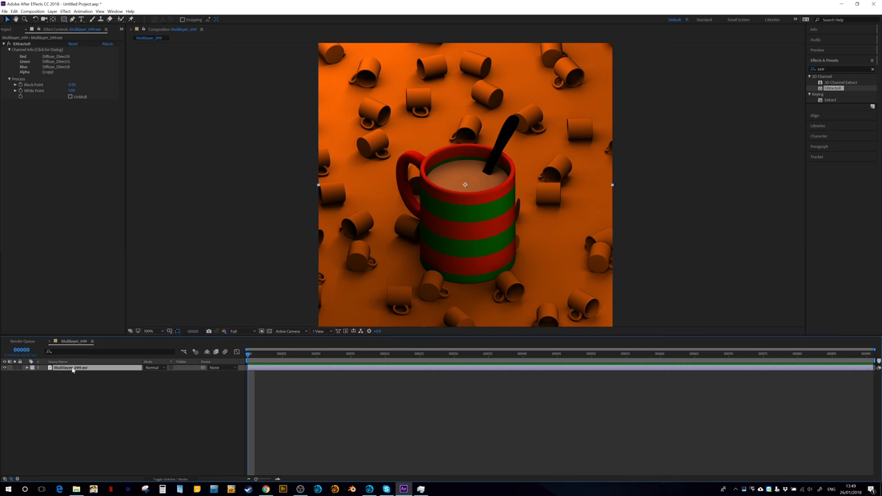
pyautogui.press('Return')
pyautogui.write('Diffuse Direct')
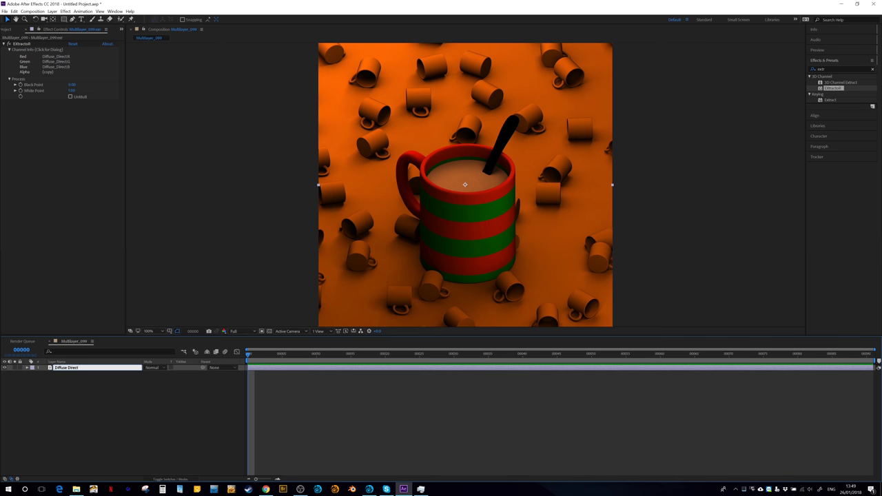
pyautogui.press('Return')
# Duplicate the Diffuse Direct layer, extracting Diffuse_Indirect on the copy and naming it Diffuse Indirect
pyautogui.hotkey('ctrl', 'd')
pyautogui.click(55, 62)
pyautogui.click(445, 226)
pyautogui.click(434, 245)
pyautogui.click(478, 285)
pyautogui.click(81, 368)
pyautogui.press('Return')
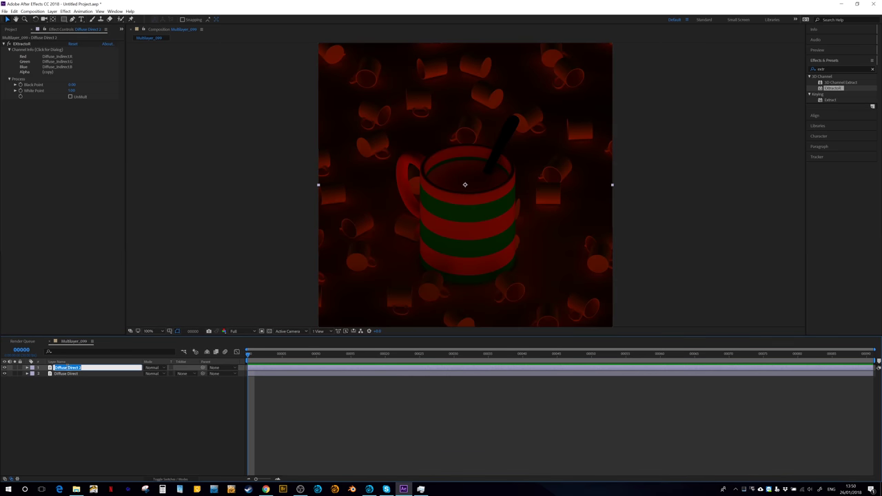
pyautogui.write('Diffuse Indirect')
pyautogui.press('Return')
# Duplicate the Diffuse Indirect layer, extracting Specular_Direct on the copy and naming it Spec Direct
pyautogui.hotkey('ctrl', 'd')
pyautogui.click(36, 49)
pyautogui.click(442, 227)
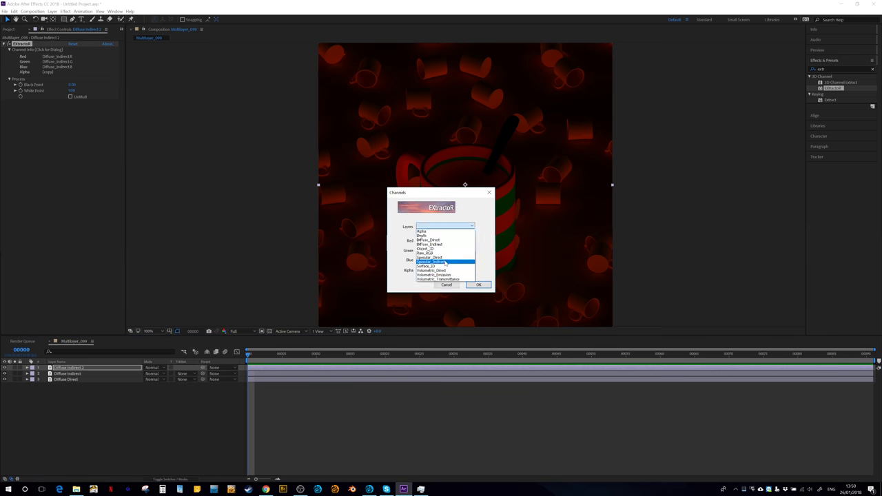
pyautogui.click(431, 261)
pyautogui.click(469, 283)
pyautogui.press('Return')
pyautogui.write('Spec Direct')
# Duplicate the Spec Direct layer, extracting Specular_Indirect on the copy and naming it Spec Indirect
pyautogui.press('Return')
pyautogui.hotkey('ctrl', 'd')
pyautogui.click(38, 50)
pyautogui.click(444, 226)
pyautogui.click(447, 264)
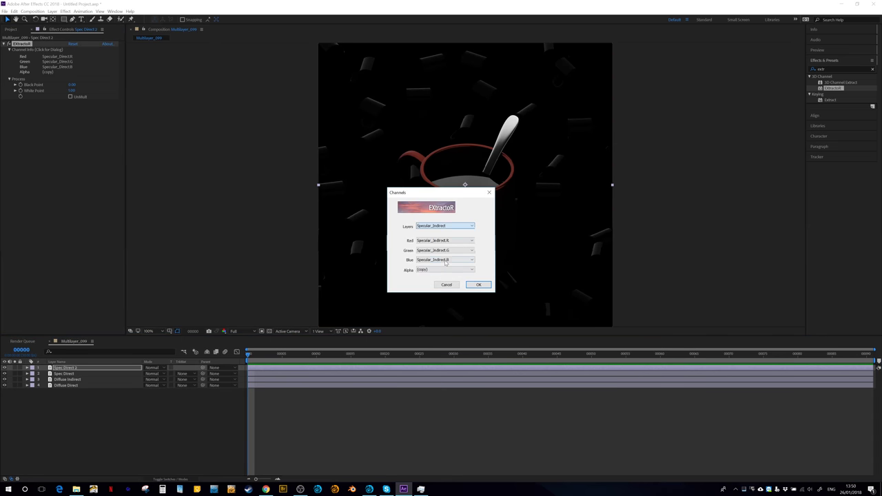
pyautogui.click(477, 285)
pyautogui.press('Return')
pyautogui.write('Spec Indirect')
pyautogui.press('Return')
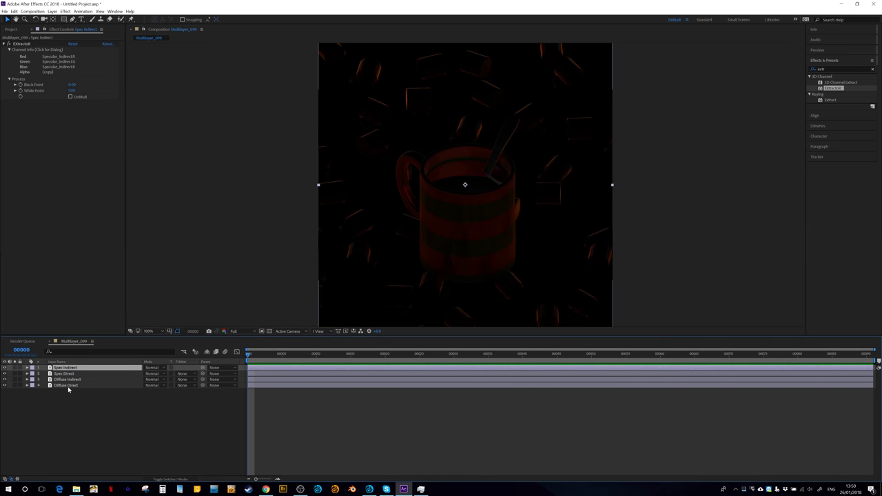
# Set the blending mode of all four diffuse and specular pass layers to Add
pyautogui.click(67, 385)
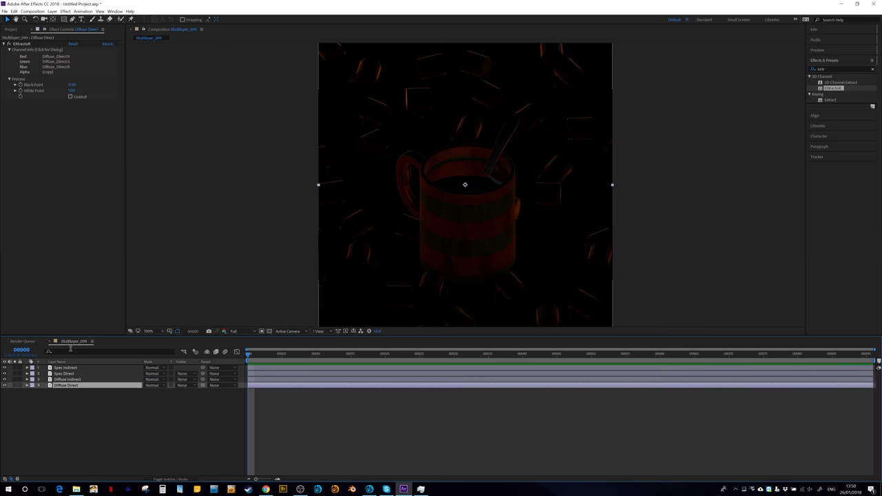
pyautogui.click(66, 368)
pyautogui.click(68, 374)
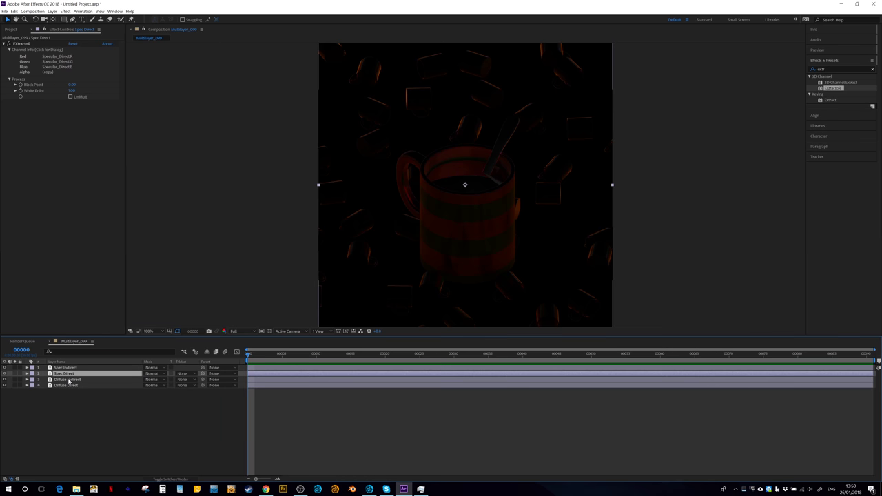
pyautogui.click(67, 379)
pyautogui.click(68, 386)
pyautogui.click(67, 368)
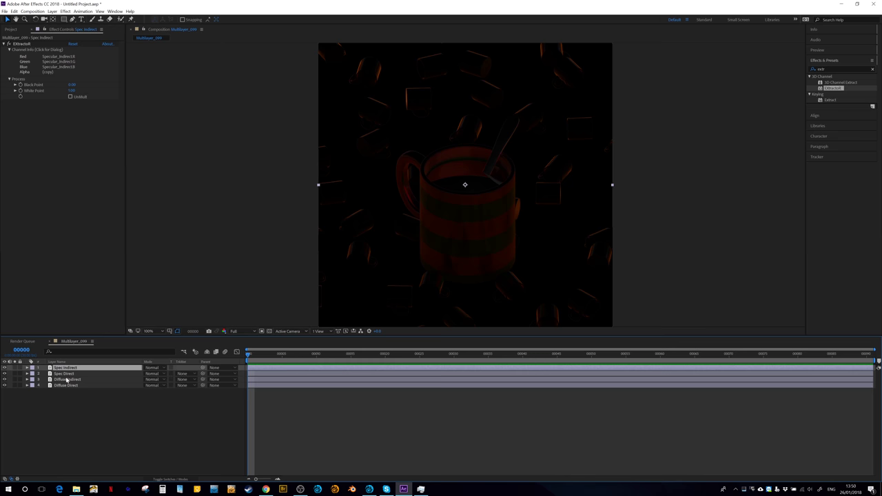
pyautogui.click(68, 385)
pyautogui.hotkey('ctrl', 'a')
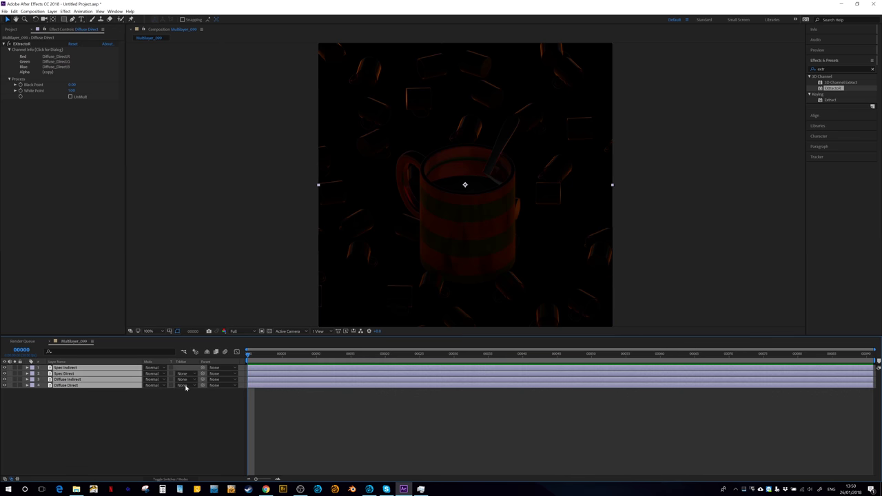
pyautogui.click(153, 369)
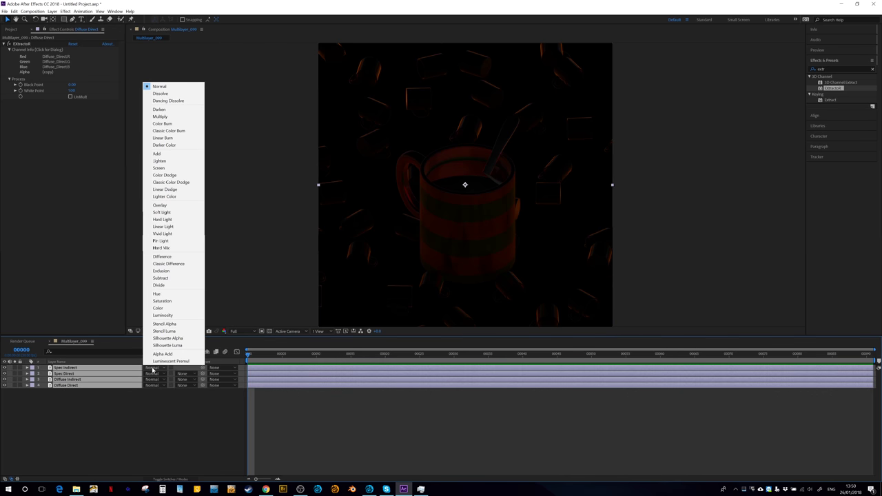
pyautogui.click(173, 154)
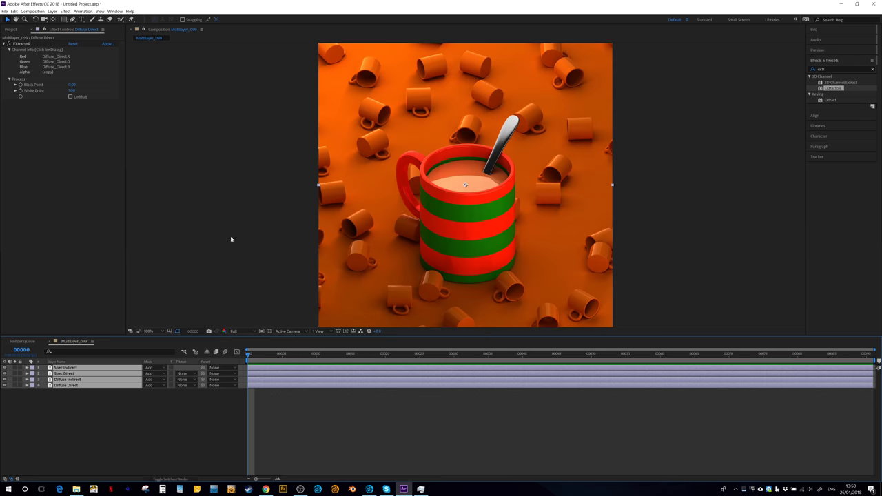
pyautogui.click(110, 427)
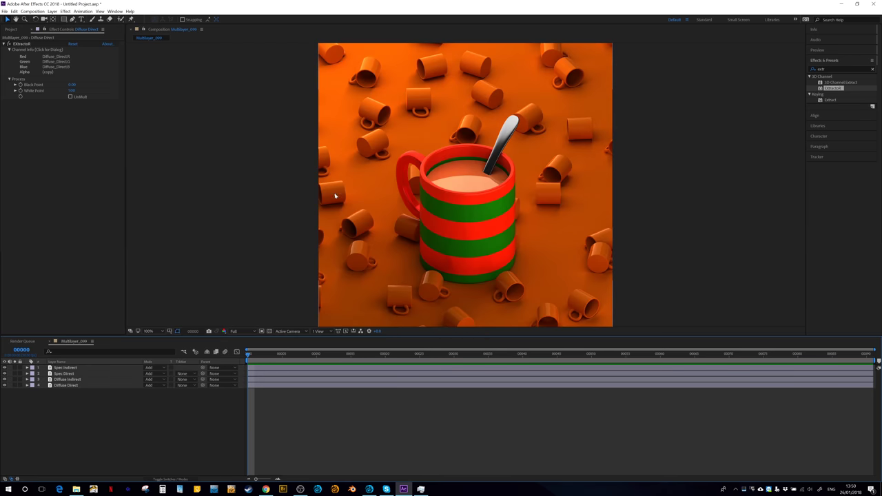
# Add an adjustment layer above Spec Indirect and apply the Levels effect to it
pyautogui.click(62, 368)
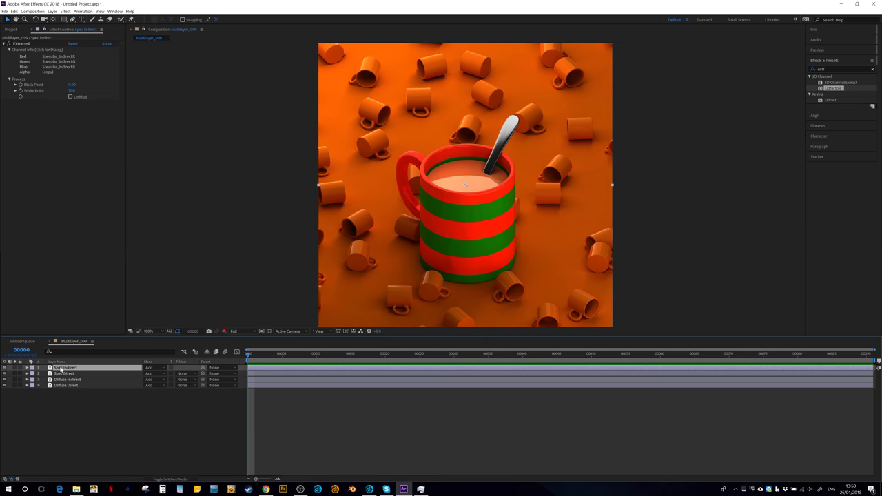
pyautogui.hotkey('ctrl', 'alt', 'y')
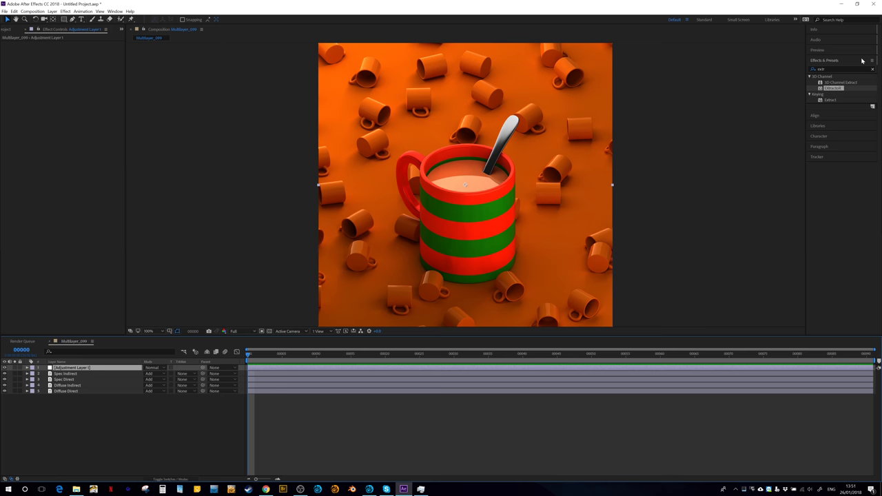
pyautogui.click(827, 69)
pyautogui.write('leve')
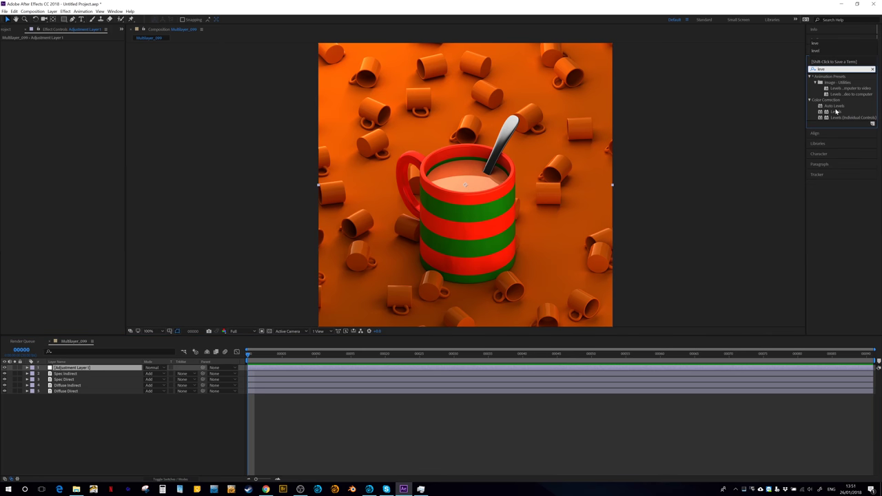
pyautogui.moveTo(836, 112); pyautogui.dragTo(276, 370)
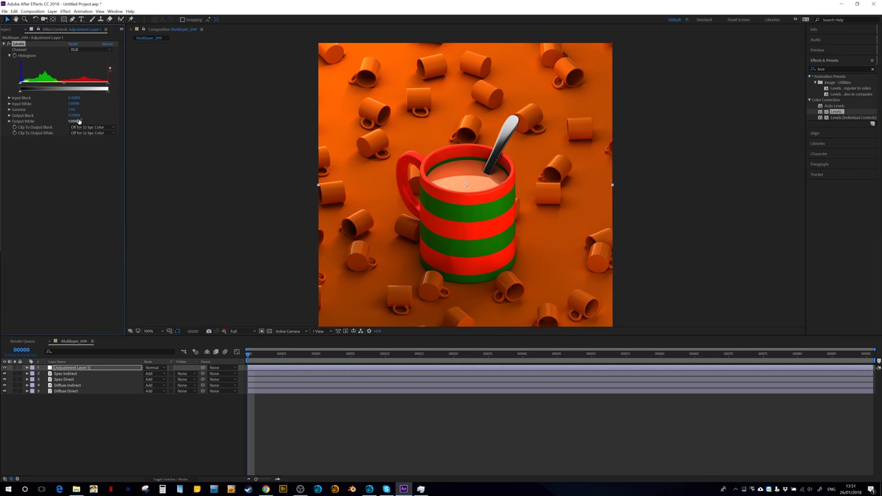
# Set the Gamma of the adjustment layer's Levels effect to 2.2
pyautogui.click(73, 109)
pyautogui.write('2.2')
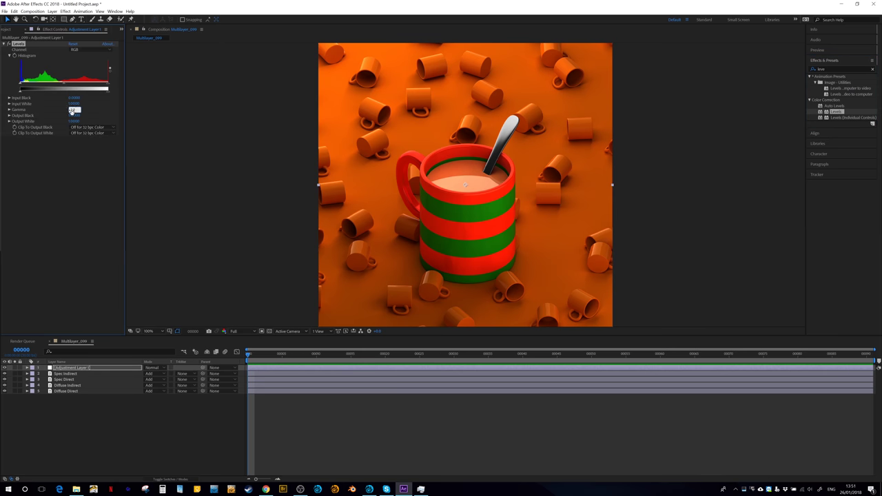
pyautogui.press('Return')
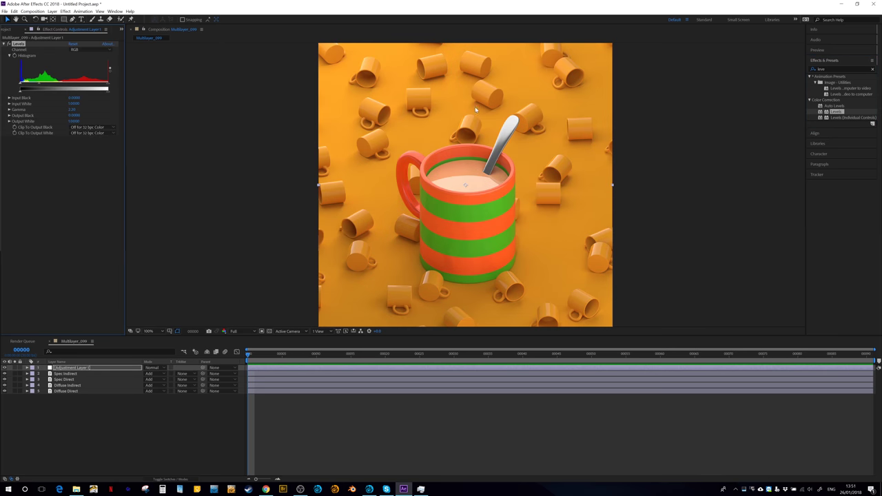
pyautogui.click(74, 410)
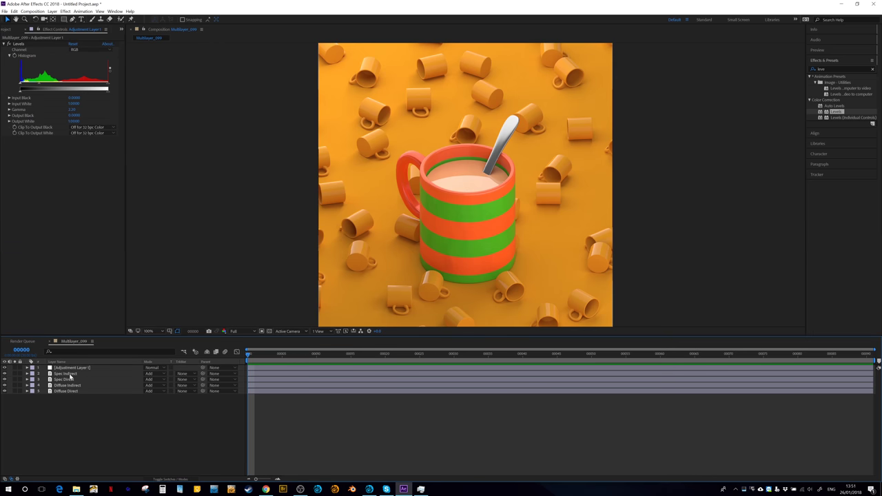
# Duplicate the Spec Indirect layer and move the copy above the adjustment layer
pyautogui.click(70, 374)
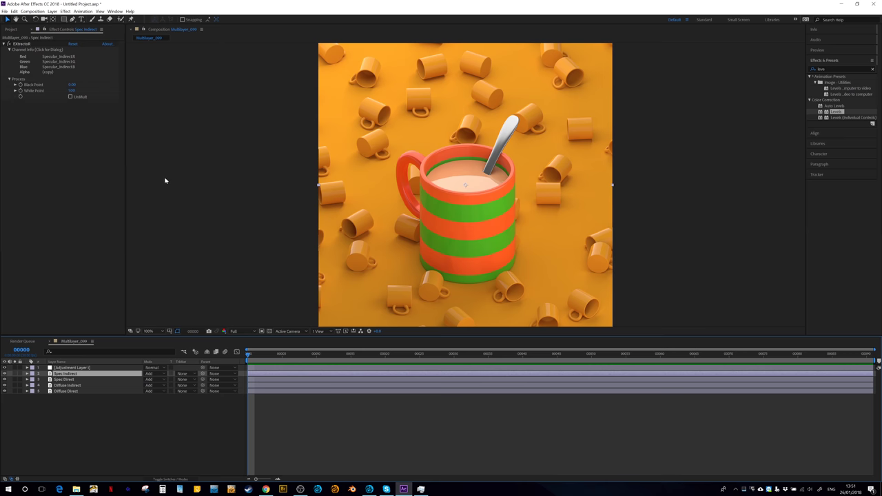
pyautogui.hotkey('ctrl', 'd')
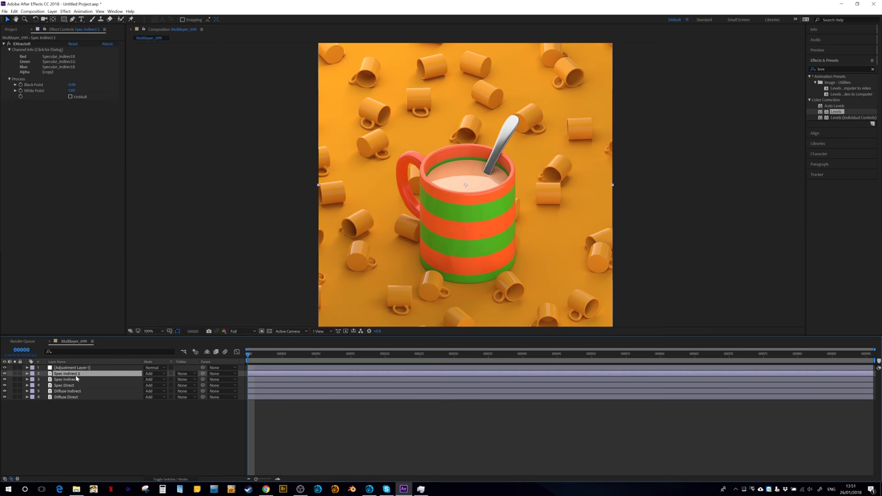
pyautogui.moveTo(68, 375); pyautogui.dragTo(78, 368)
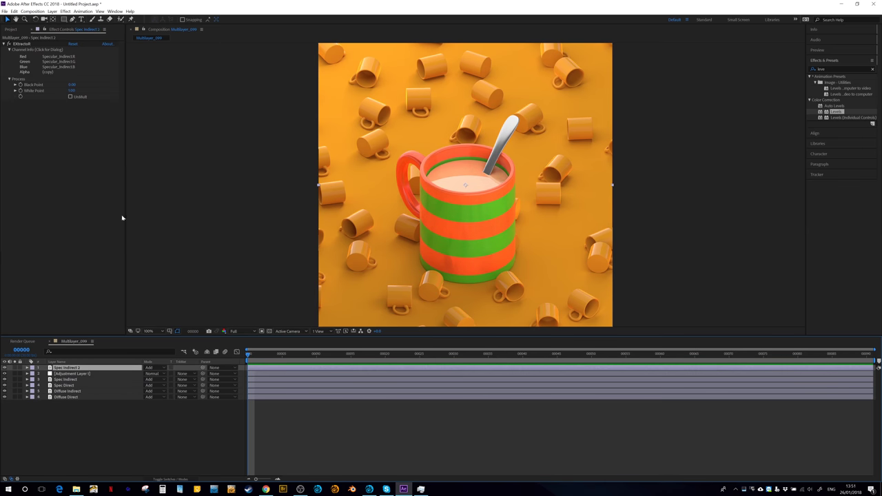
# Set the EXtractoR channels of the Spec Indirect copy to the Volumetric_Direct pass
pyautogui.click(45, 50)
pyautogui.click(438, 225)
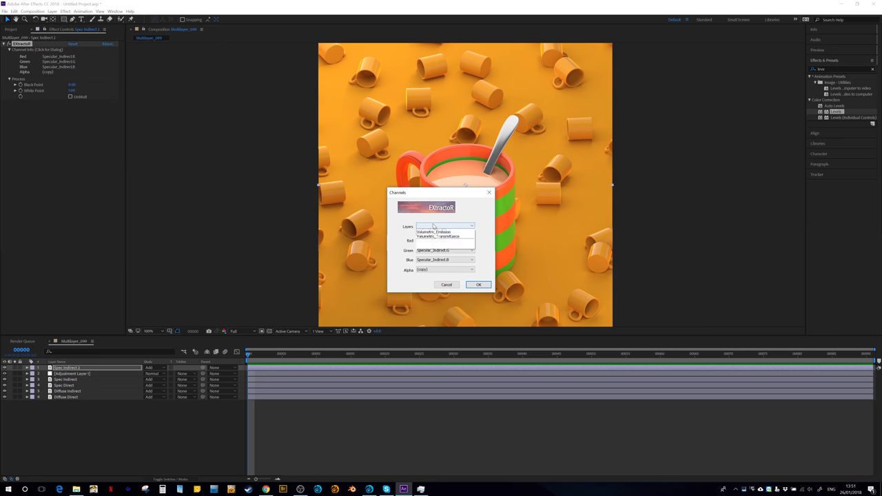
pyautogui.click(449, 271)
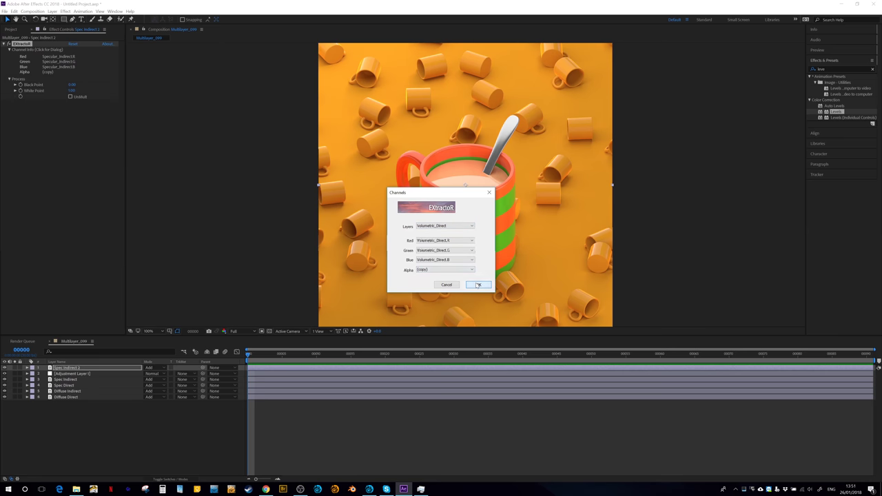
pyautogui.click(475, 284)
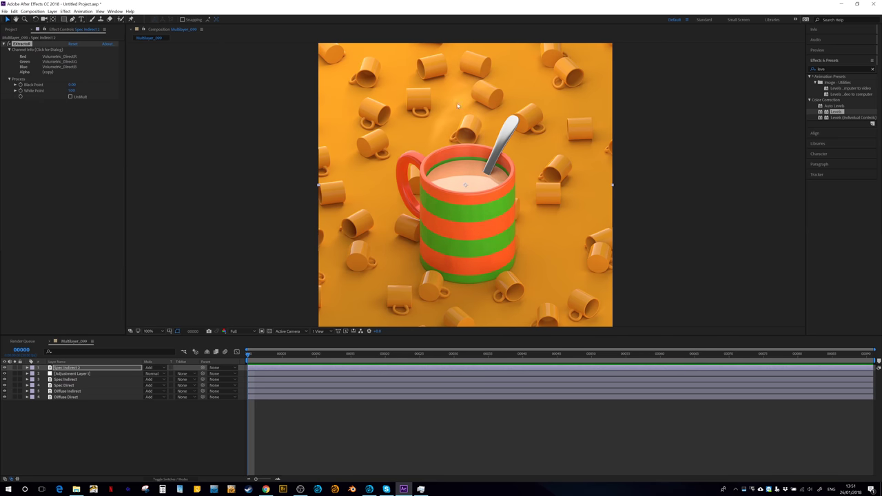
# Toggle the volumetric layer's visibility to compare the image with and without it
pyautogui.click(5, 368)
pyautogui.click(6, 369)
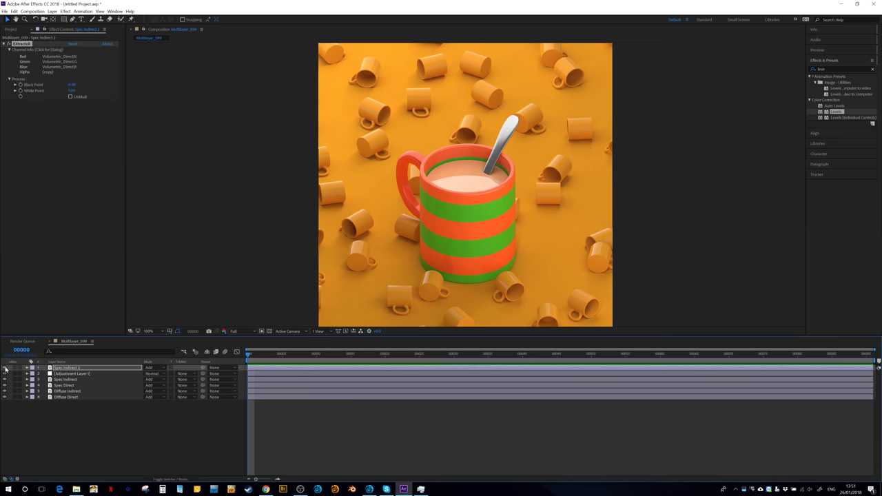
pyautogui.click(5, 369)
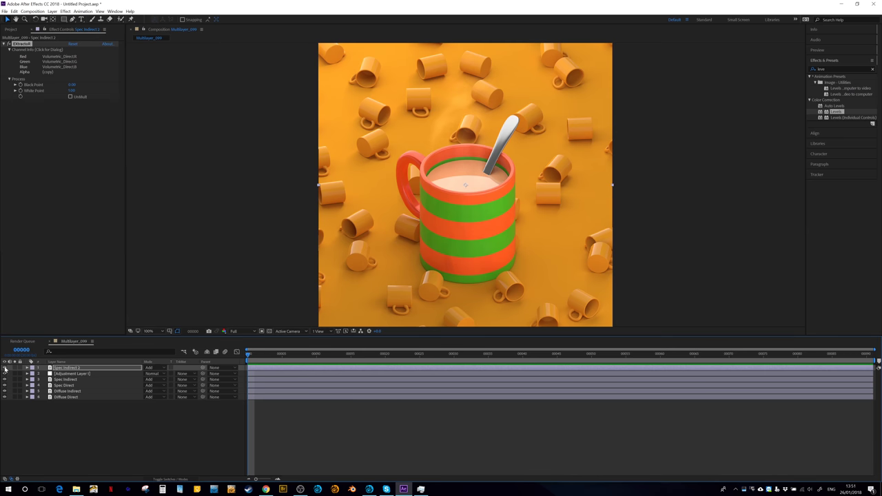
pyautogui.click(11, 29)
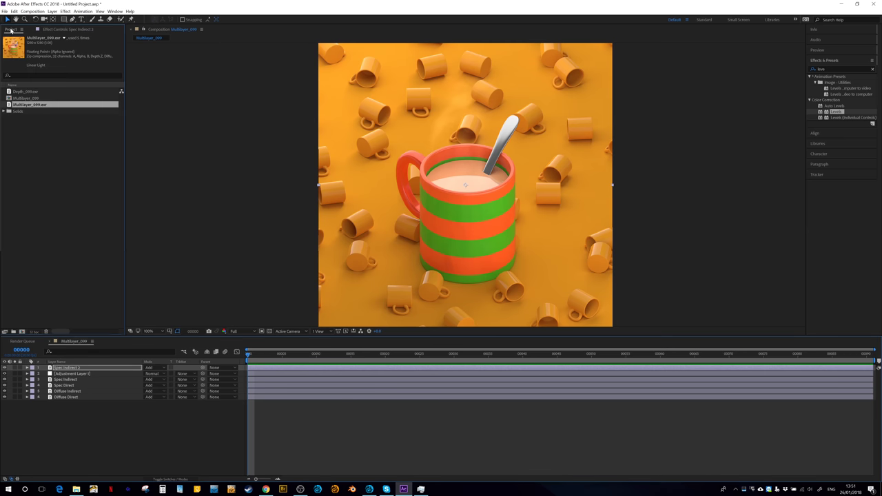
pyautogui.click(49, 30)
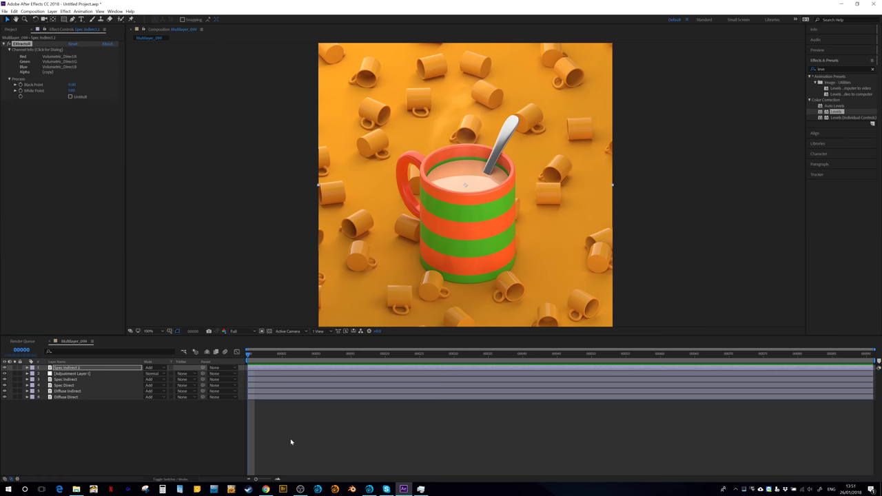
pyautogui.click(404, 401)
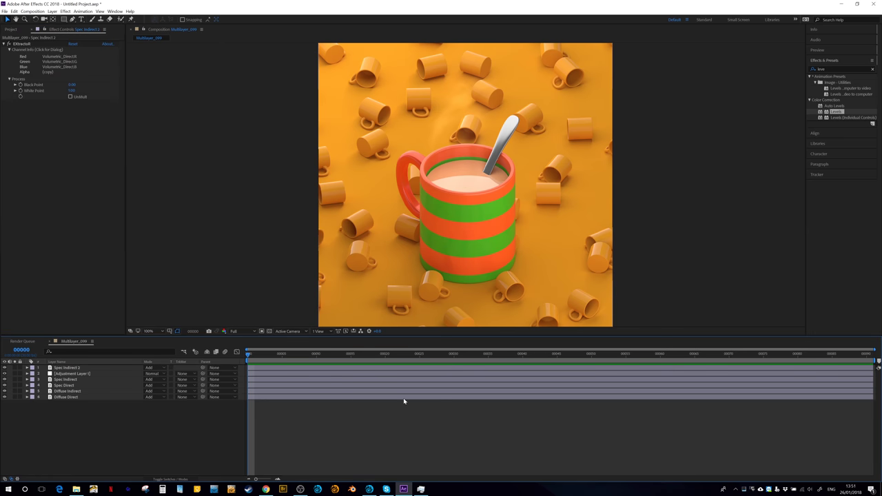
# Place Depth_099.exr at the top of the layer stack and apply the Levels effect to it
pyautogui.click(9, 30)
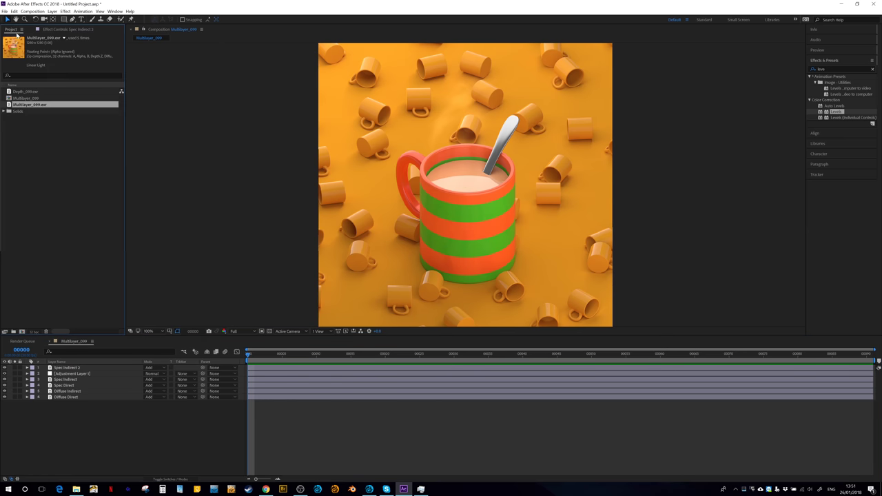
pyautogui.click(31, 91)
pyautogui.moveTo(72, 368); pyautogui.dragTo(73, 369)
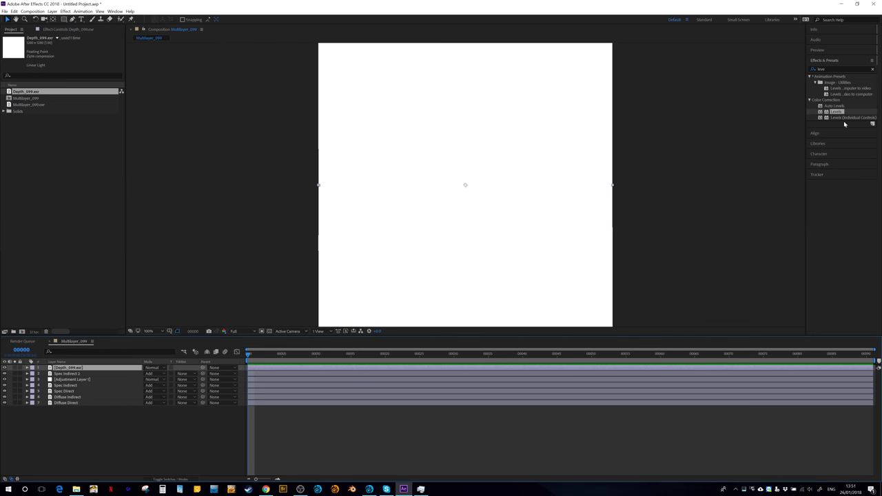
pyautogui.moveTo(836, 112); pyautogui.dragTo(274, 368)
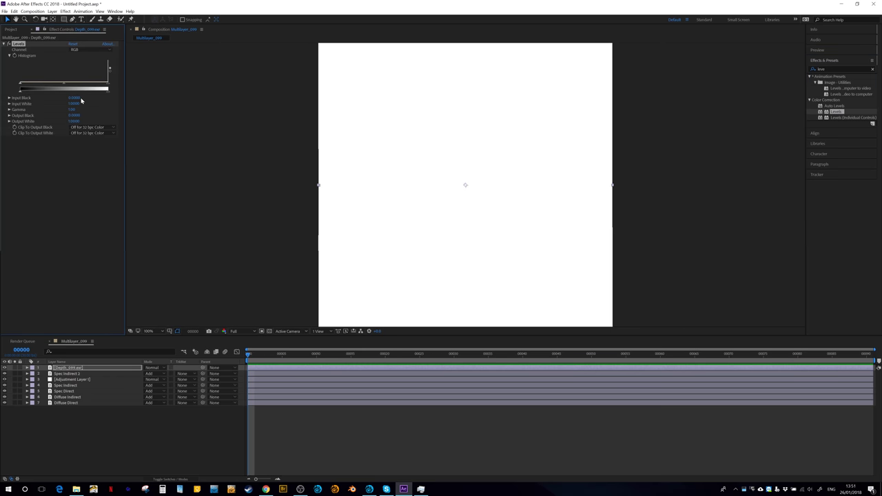
# Set the Input White of the depth layer's Levels effect to 5
pyautogui.click(75, 104)
pyautogui.write('5')
pyautogui.press('Return')
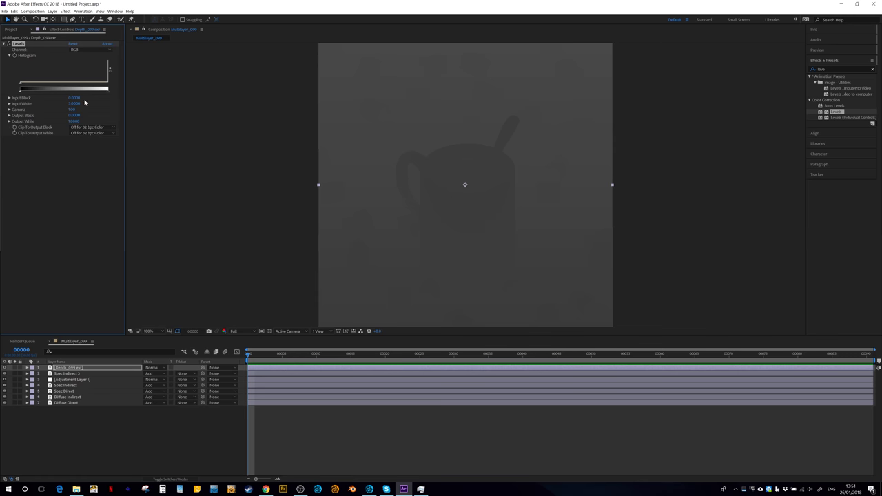
# Adjust Input Black and Input White on the depth layer so near objects read light and the background reads dark
pyautogui.click(73, 98)
pyautogui.write('01')
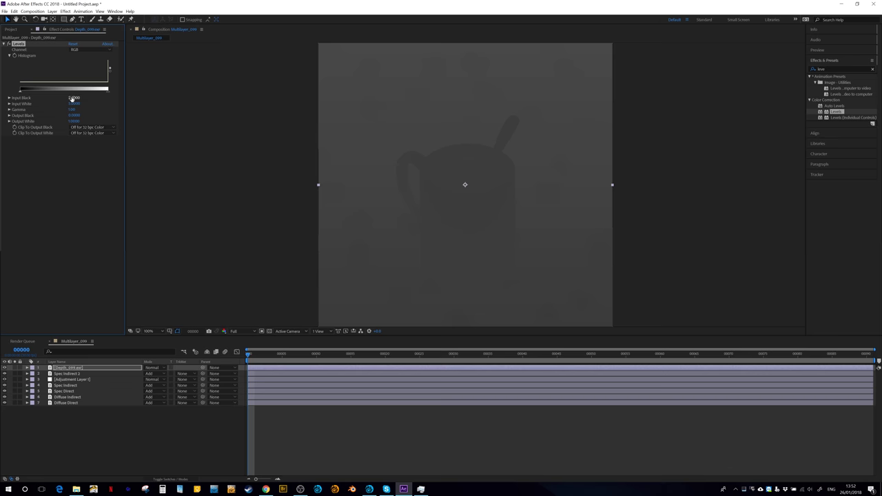
pyautogui.press('Tab')
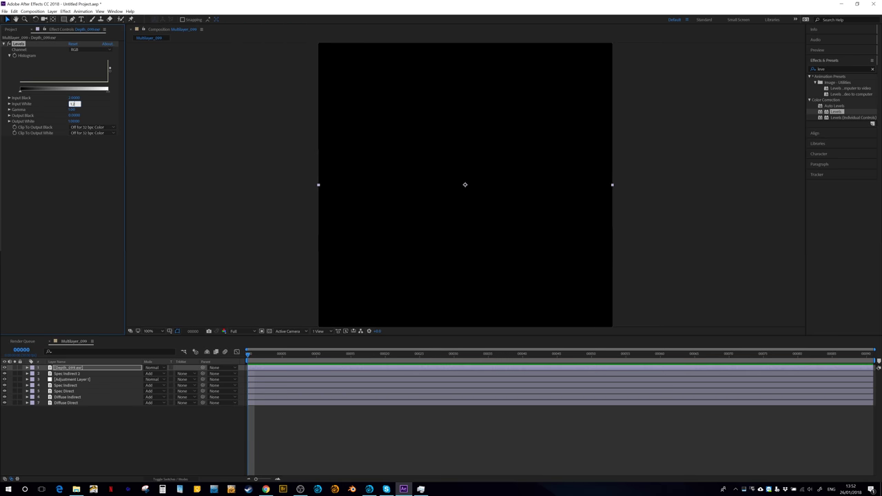
pyautogui.write('12')
pyautogui.press('Return')
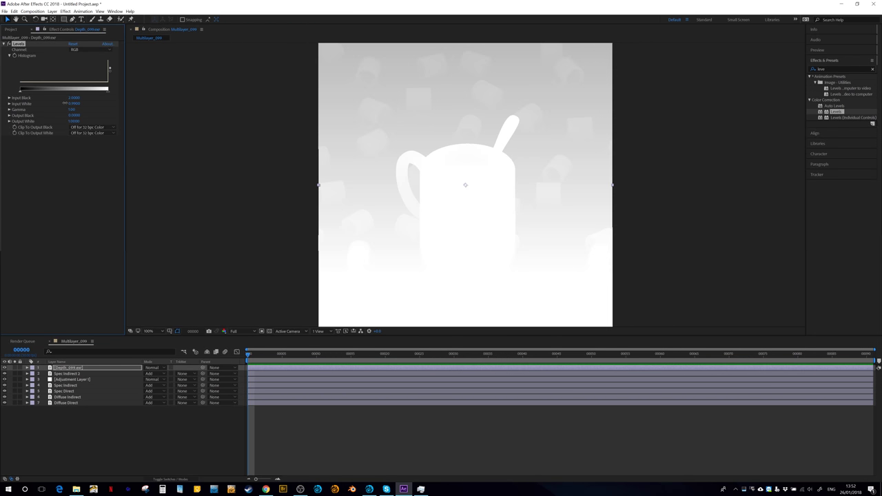
pyautogui.moveTo(72, 98); pyautogui.dragTo(54, 97)
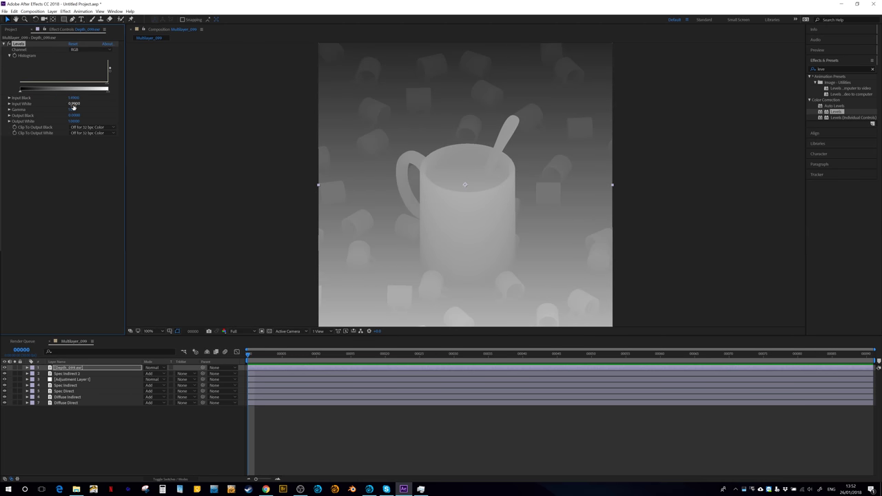
pyautogui.moveTo(73, 104); pyautogui.dragTo(76, 104)
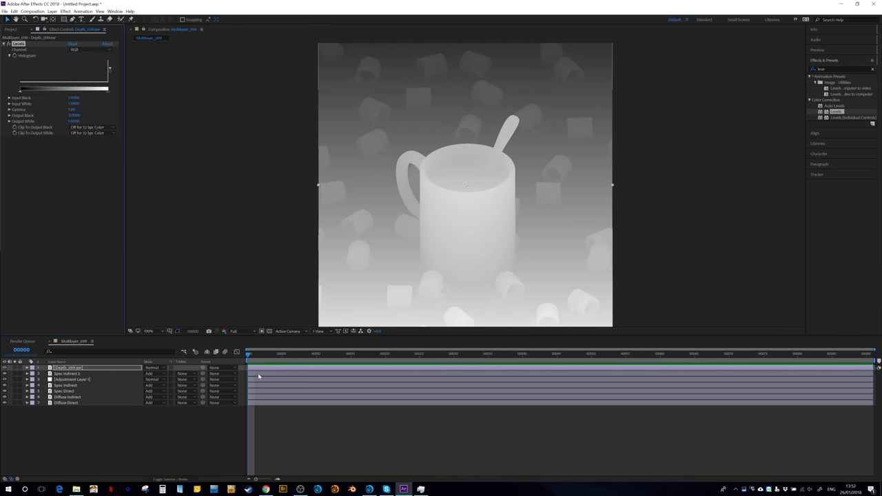
# Pre-compose the Depth_099.exr layer with all attributes moved into the new composition, and hide the resulting layer
pyautogui.rightClick(263, 367)
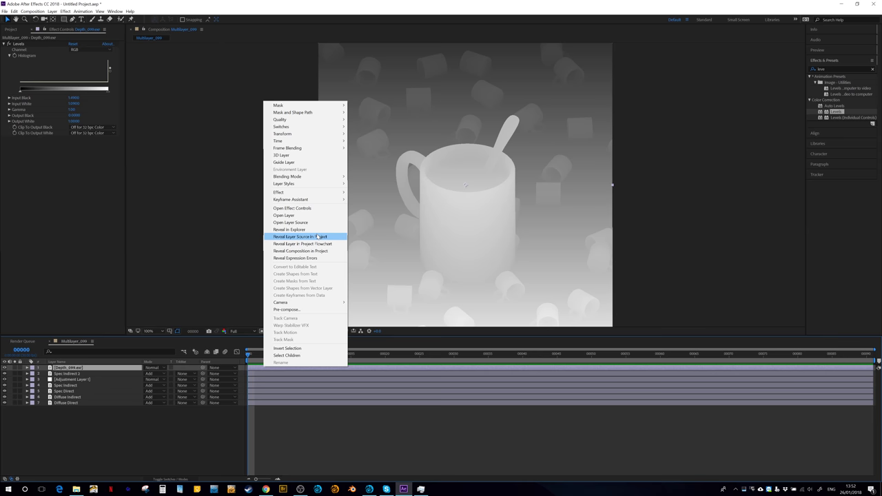
pyautogui.click(286, 309)
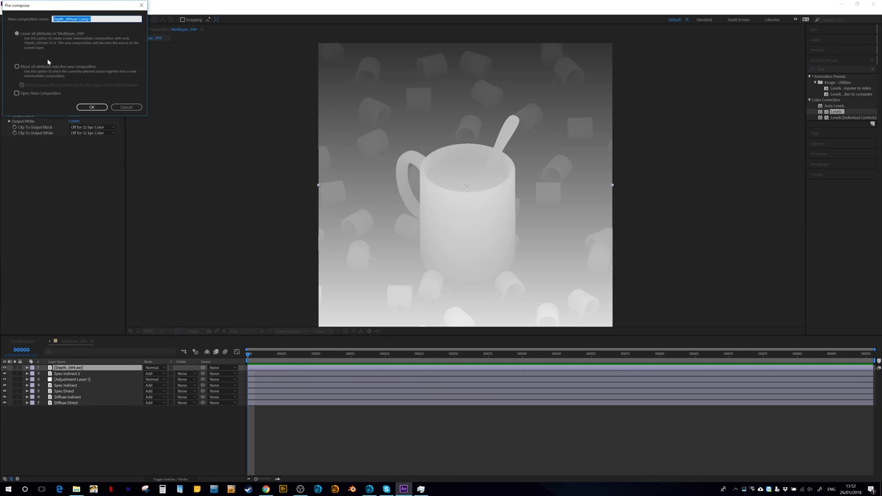
pyautogui.click(29, 67)
pyautogui.click(93, 108)
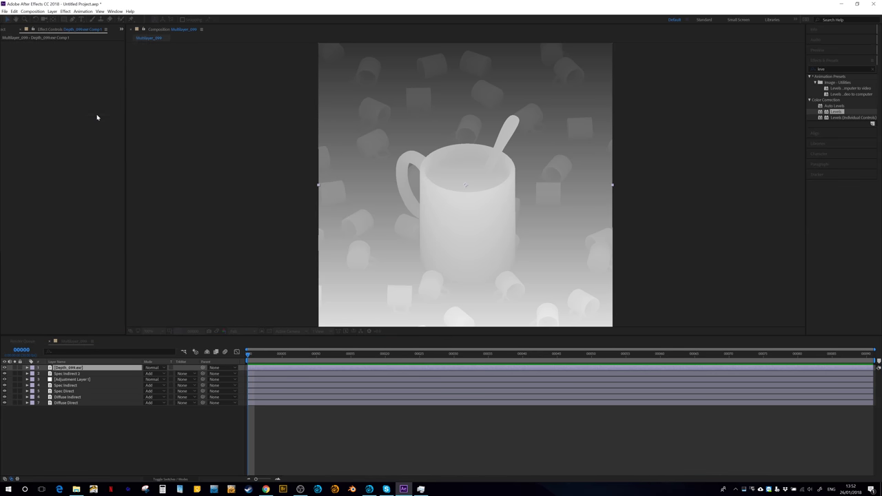
pyautogui.click(4, 367)
# Rename the adjustment layer carrying the Levels effect as Gamma Correction
pyautogui.click(73, 380)
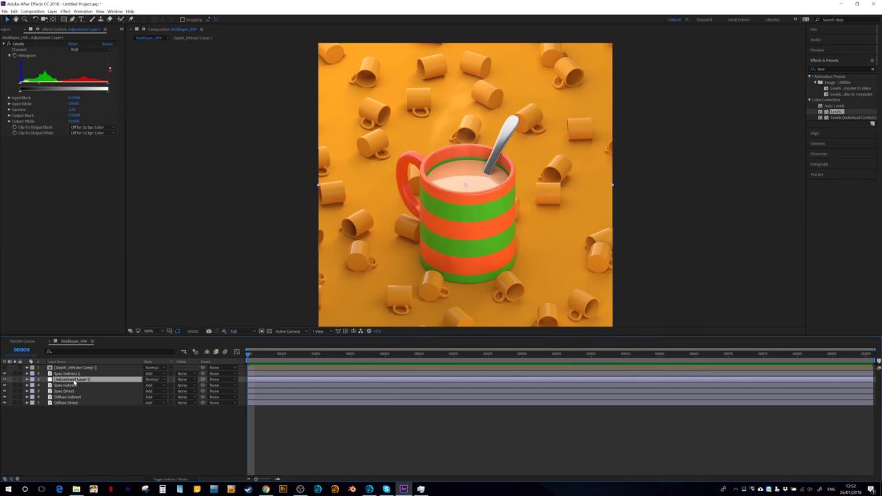
pyautogui.press('Return')
pyautogui.write('Gamma Correction')
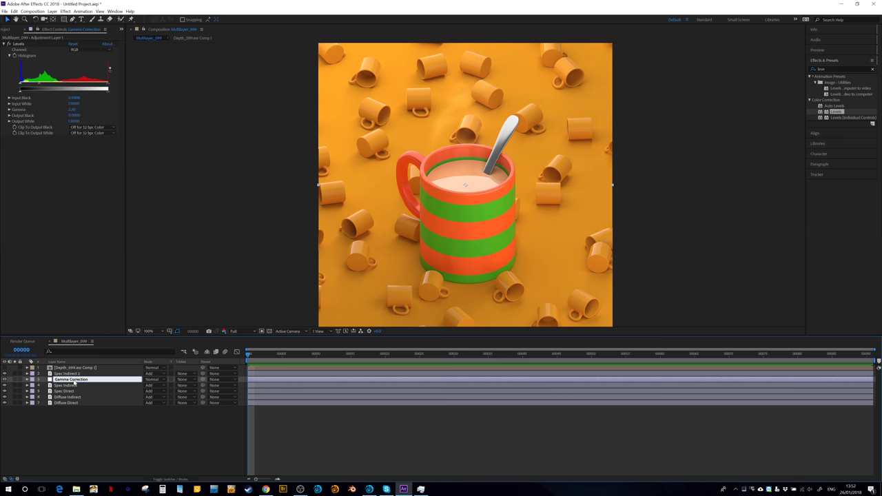
pyautogui.press('Return')
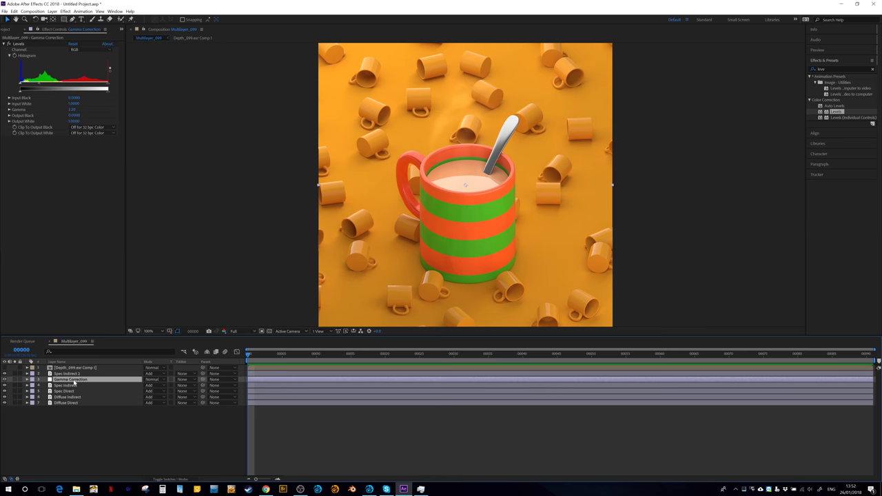
# Apply FL Depth Of Field to a new adjustment layer below Gamma Correction, using Depth_099.exr Comp 1 as its depth layer
pyautogui.click(74, 386)
pyautogui.hotkey('ctrl', 'alt', 'y')
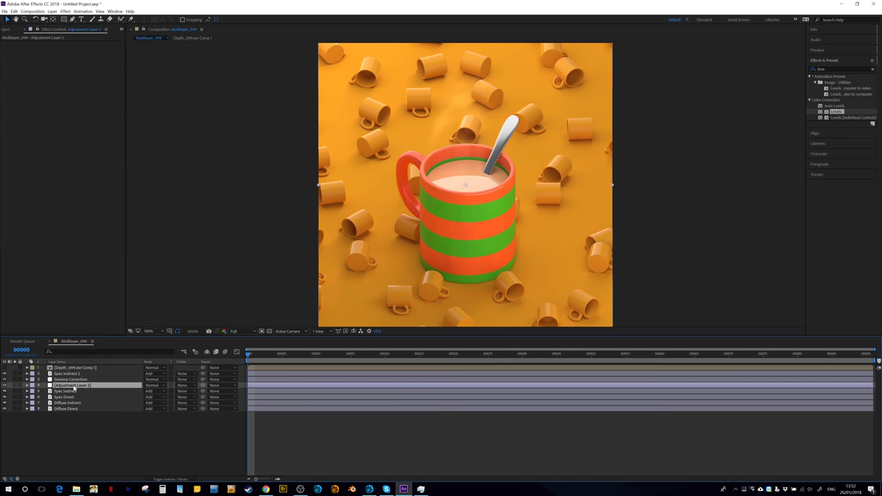
pyautogui.click(835, 70)
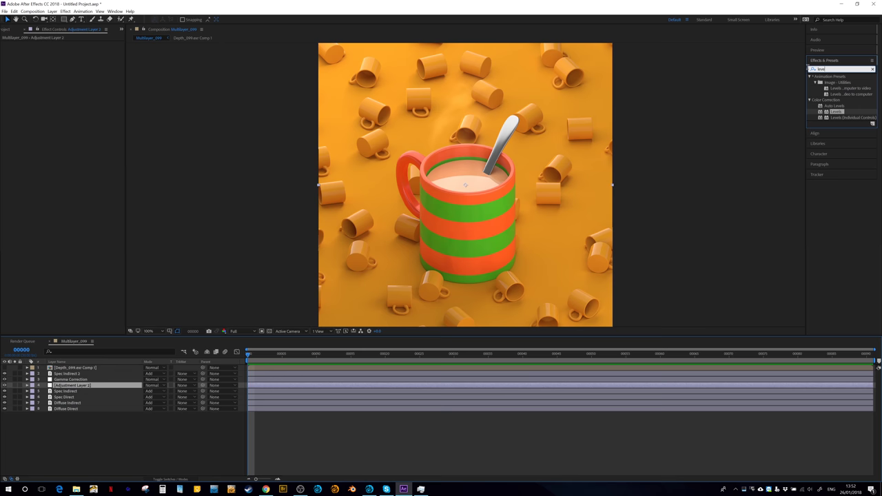
pyautogui.write('depth')
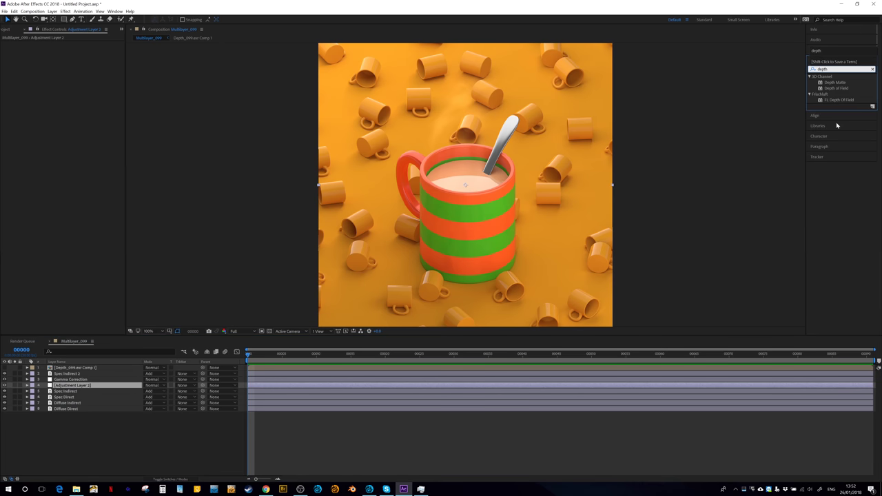
pyautogui.moveTo(840, 100); pyautogui.dragTo(263, 388)
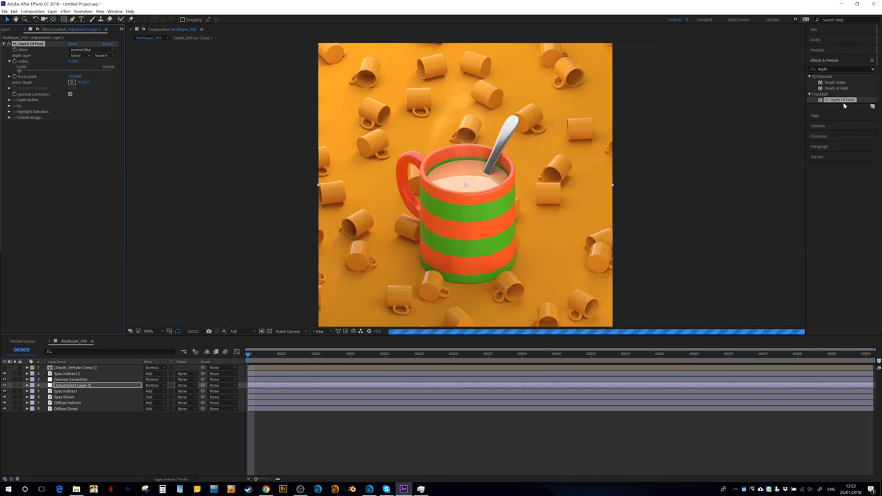
pyautogui.click(80, 55)
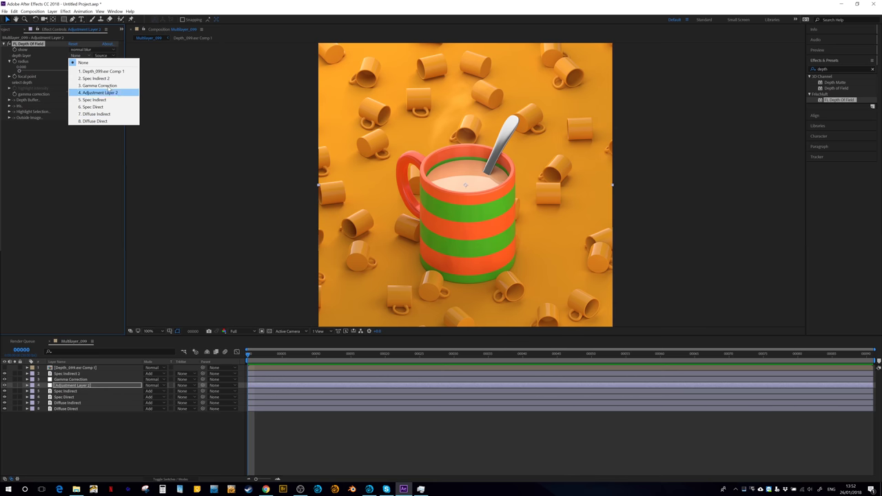
pyautogui.click(93, 71)
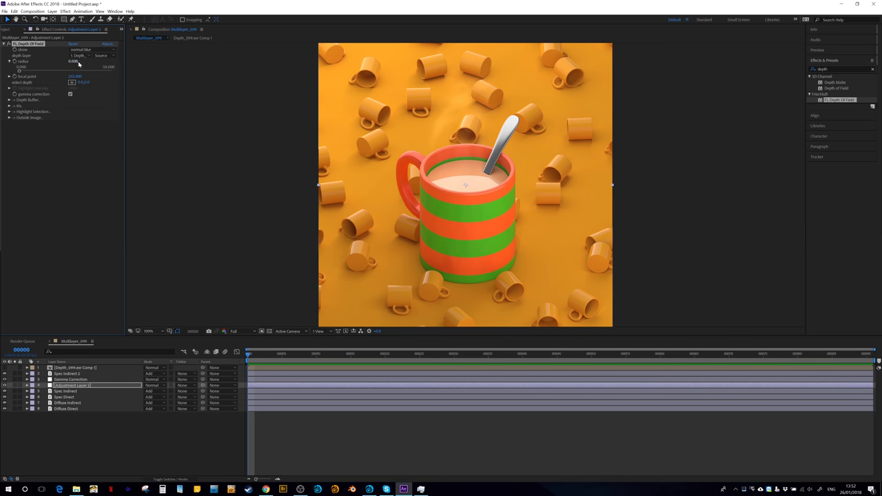
# Pick the focal depth on the drink inside the mug and raise the blur radius to about 26
pyautogui.click(79, 84)
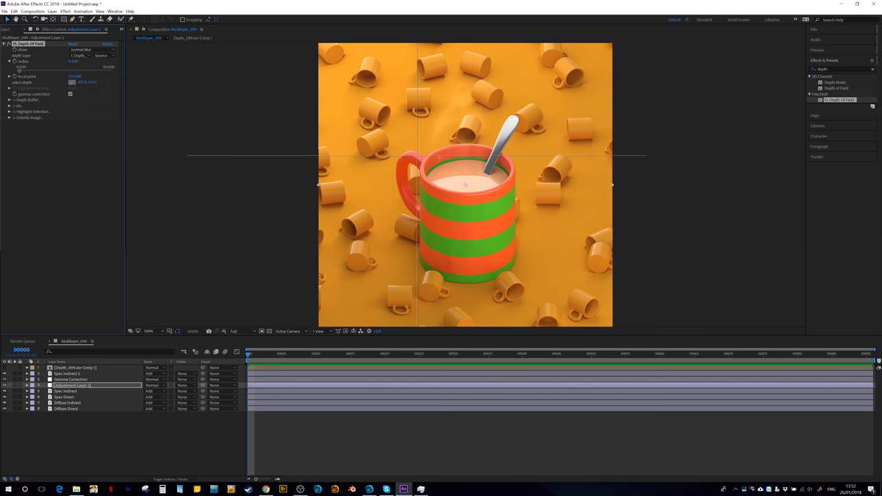
pyautogui.click(469, 173)
pyautogui.moveTo(19, 70); pyautogui.dragTo(59, 72)
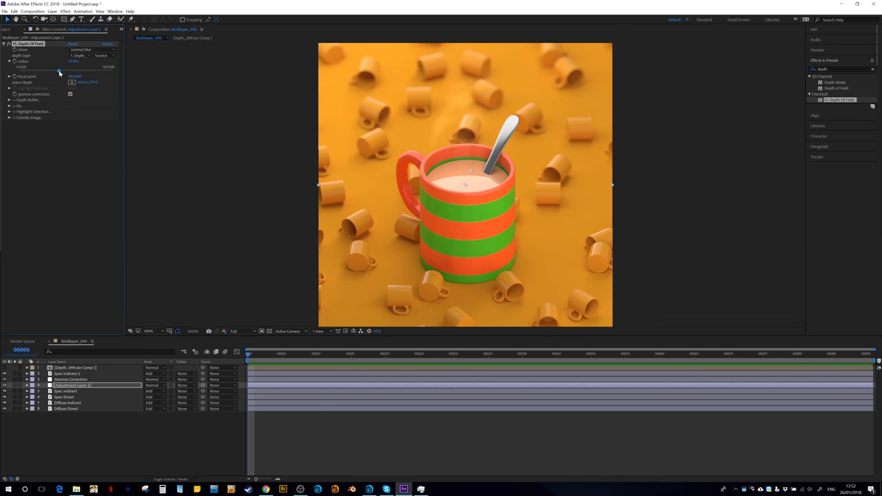
pyautogui.moveTo(68, 71); pyautogui.dragTo(67, 71)
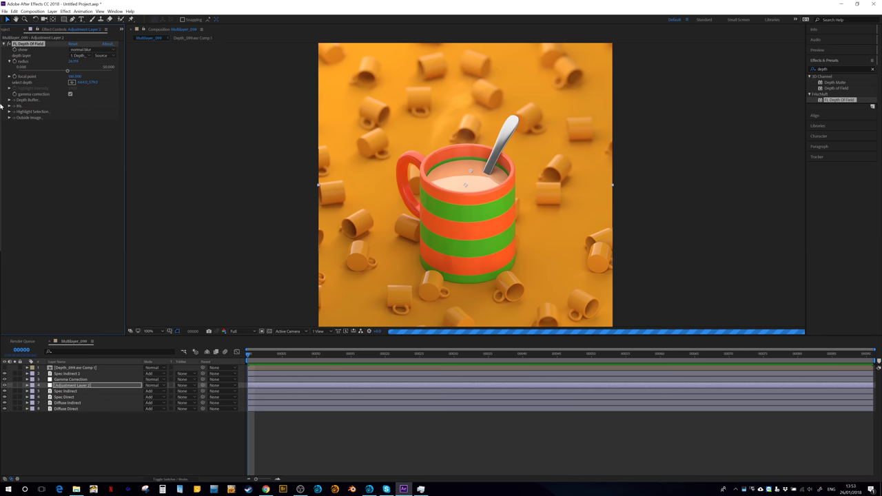
# Set the relative border brightness to 0.6 in the FL Depth Of Field iris settings
pyautogui.click(8, 106)
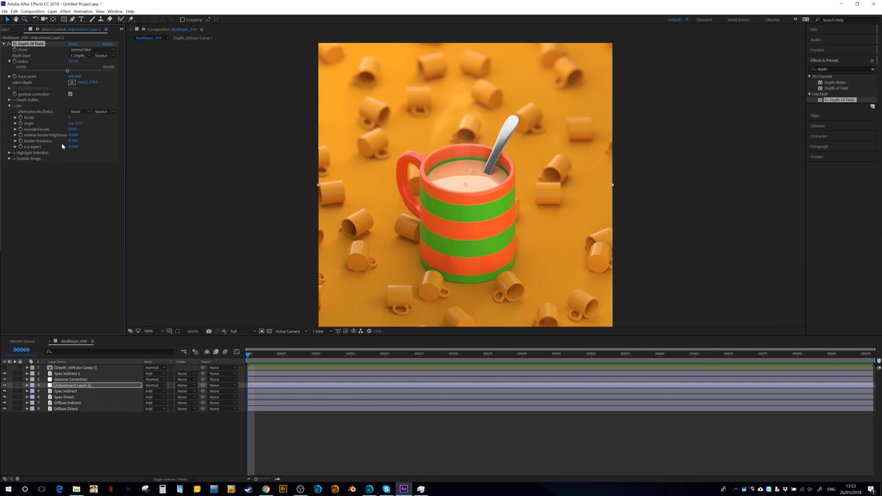
pyautogui.click(71, 136)
pyautogui.write('0.6')
pyautogui.press('Return')
pyautogui.click(147, 435)
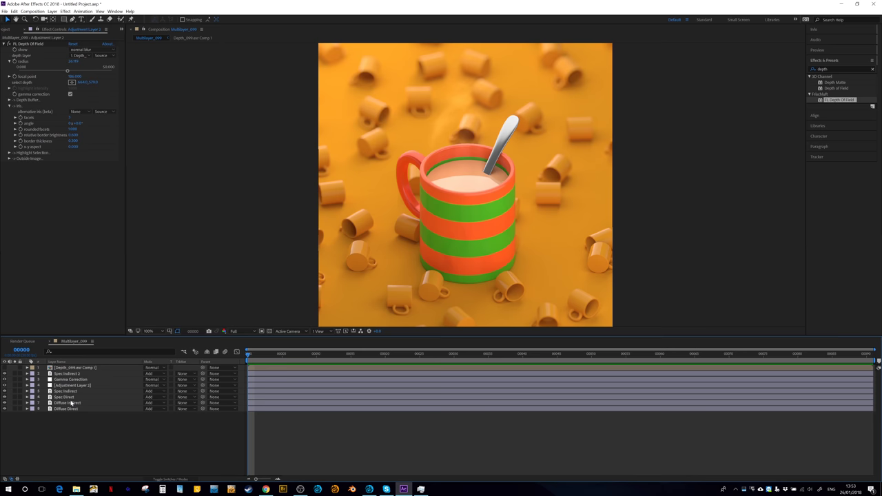
# Rename the adjustment layer carrying FL Depth Of Field as DOF
pyautogui.click(71, 386)
pyautogui.write('DOF')
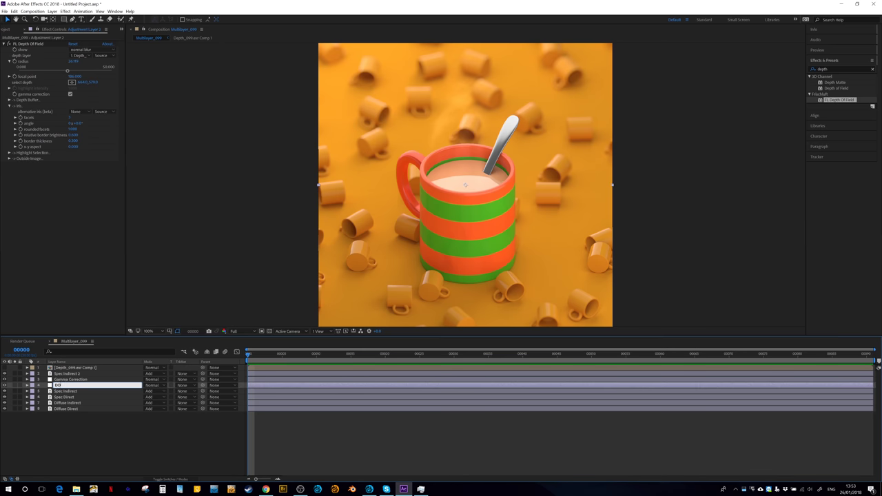
pyautogui.press('Return')
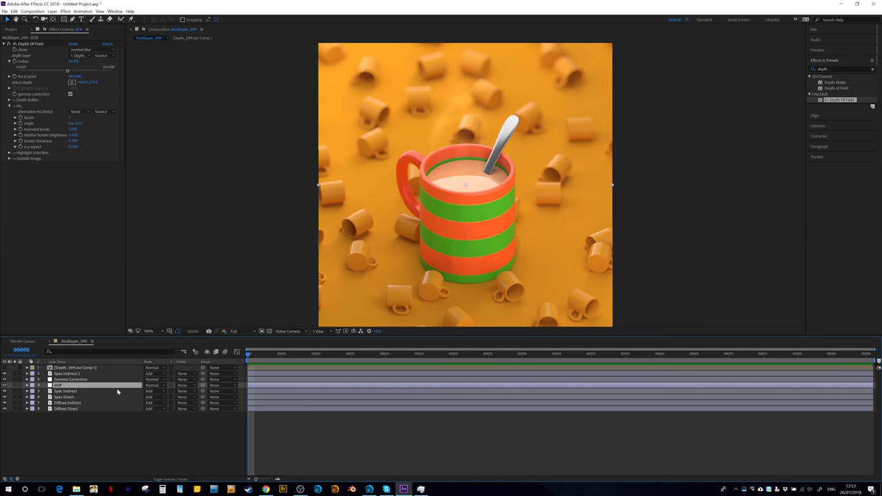
# Duplicate the Diffuse Direct layer
pyautogui.click(69, 391)
pyautogui.click(66, 409)
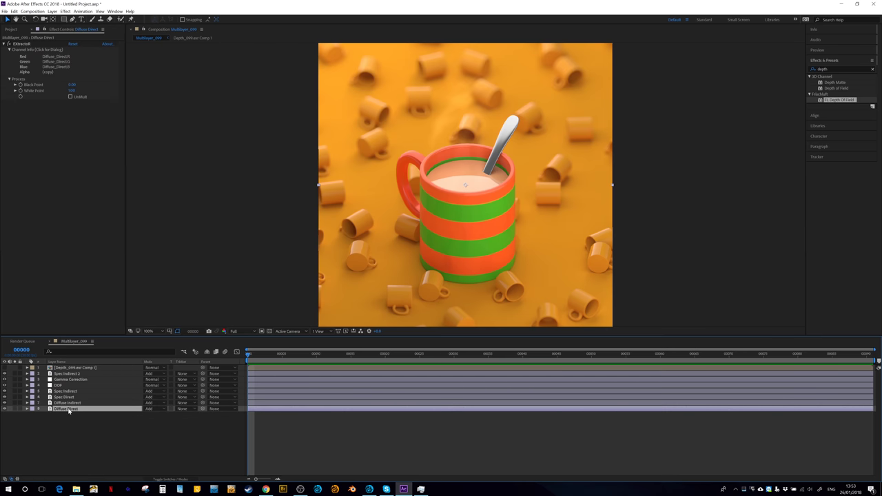
pyautogui.hotkey('ctrl', 'd')
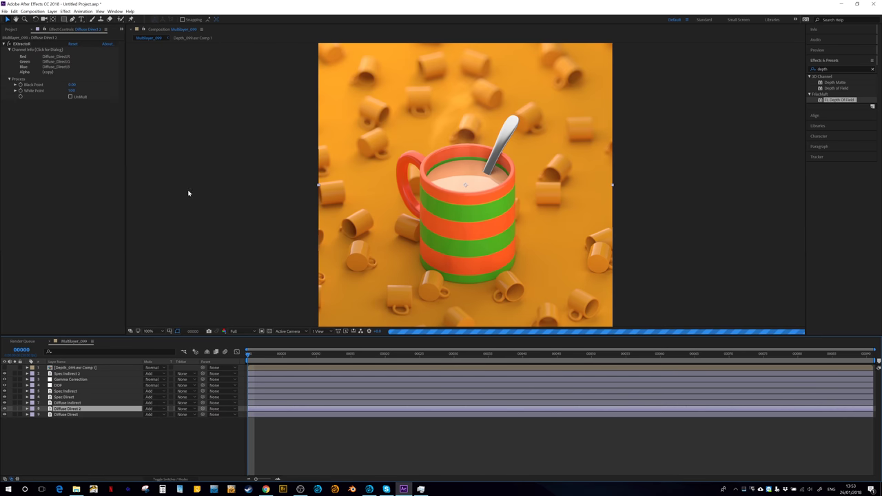
# Switch the duplicate's EXtractoR layer to Surface_ID and assign Surface_ID.ID to its red, green and blue channels
pyautogui.click(63, 62)
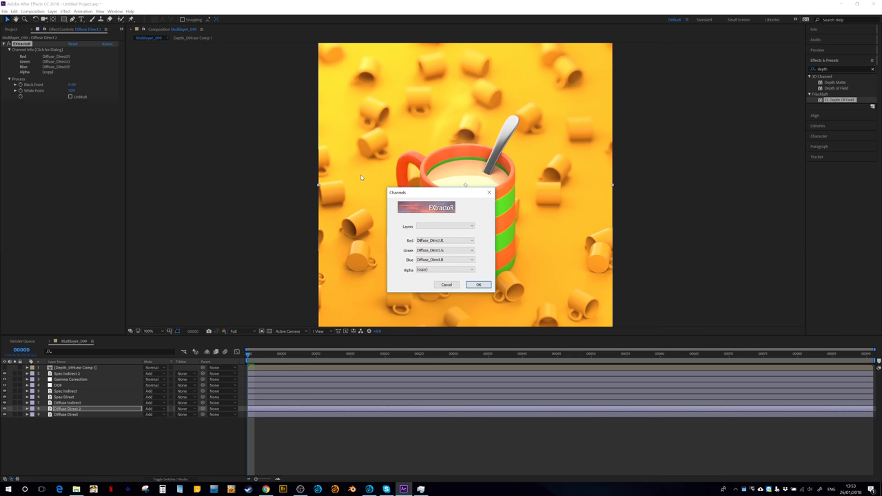
pyautogui.click(450, 225)
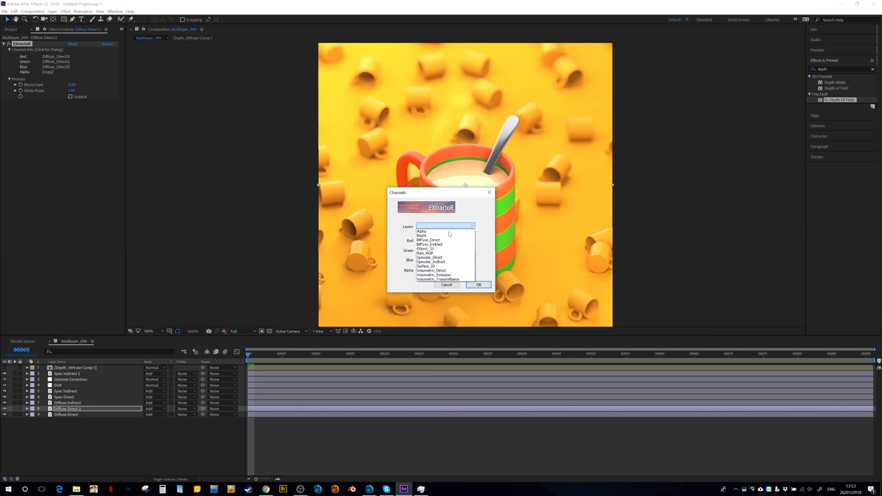
pyautogui.click(433, 266)
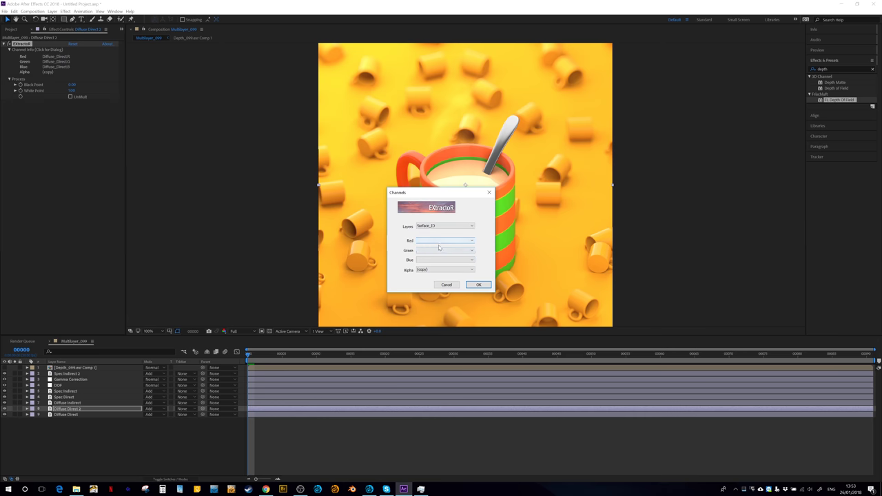
pyautogui.click(440, 246)
pyautogui.click(448, 349)
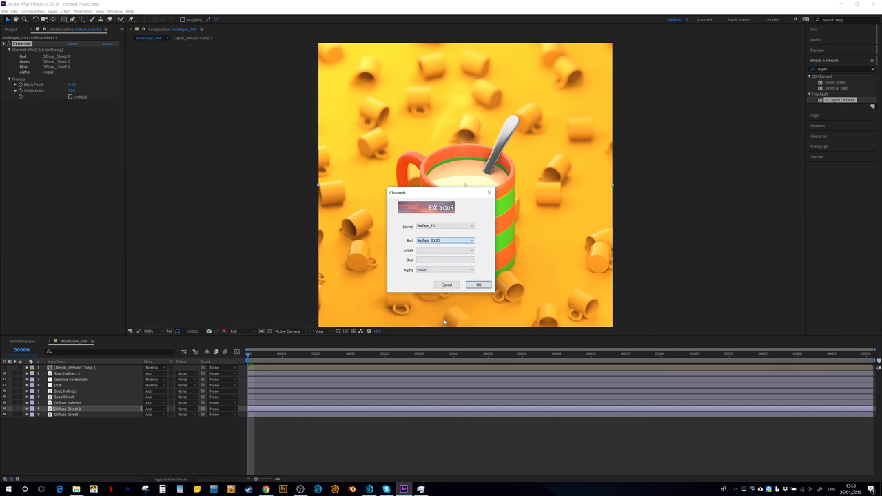
pyautogui.click(433, 250)
pyautogui.click(440, 354)
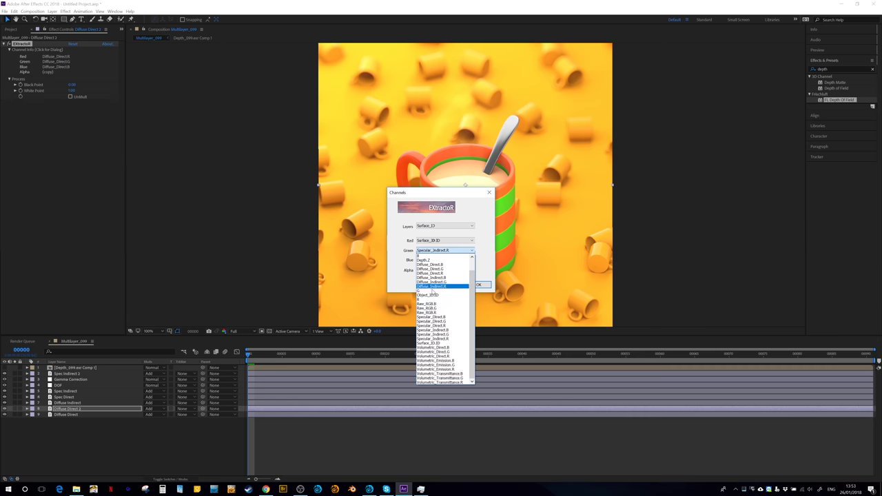
pyautogui.click(441, 250)
pyautogui.click(443, 344)
pyautogui.click(445, 260)
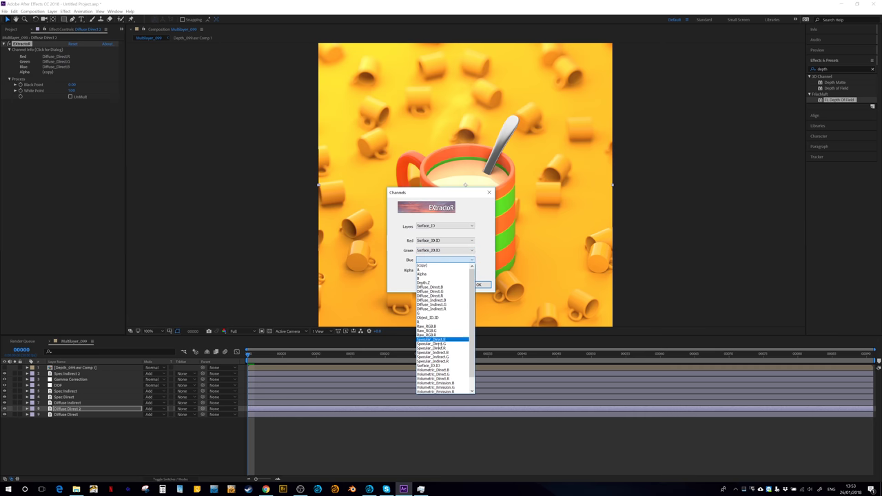
pyautogui.click(445, 365)
pyautogui.click(475, 285)
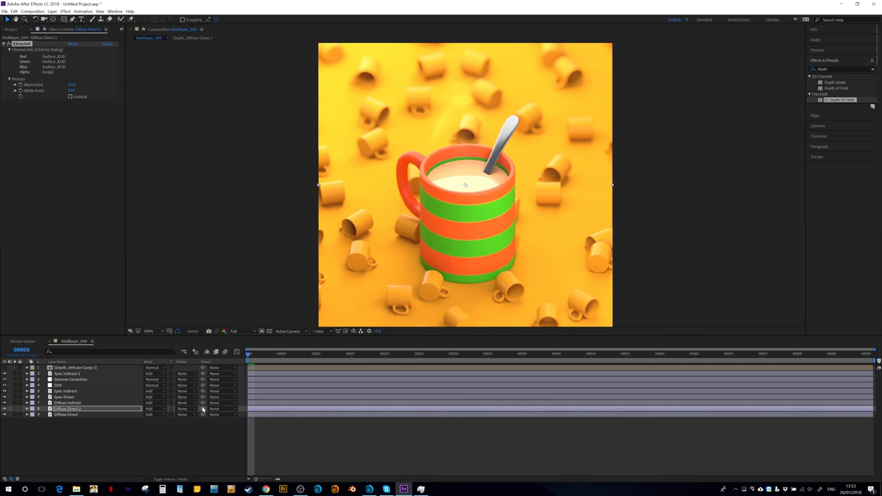
# Set the blending mode of the Surface_ID layer to Normal and solo it
pyautogui.click(158, 410)
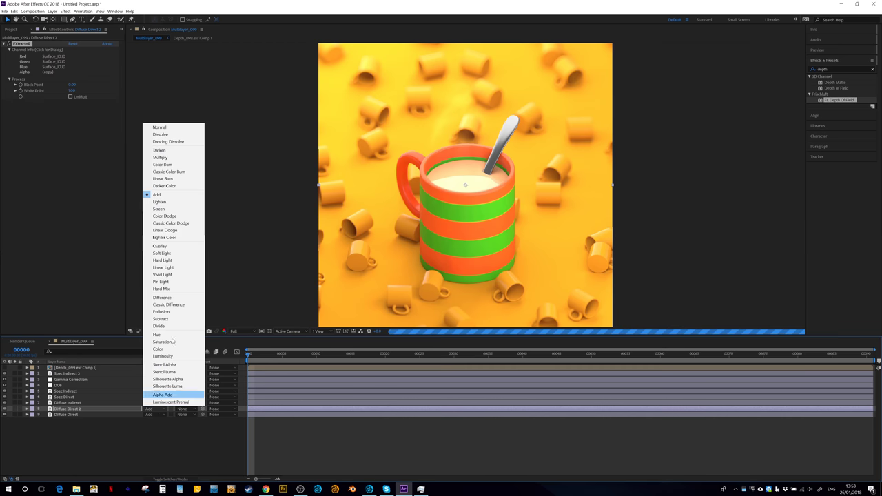
pyautogui.click(174, 134)
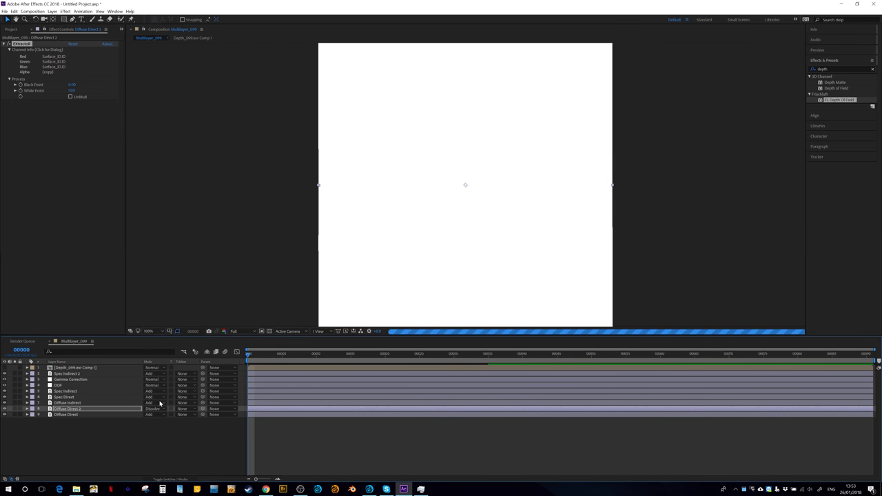
pyautogui.click(155, 409)
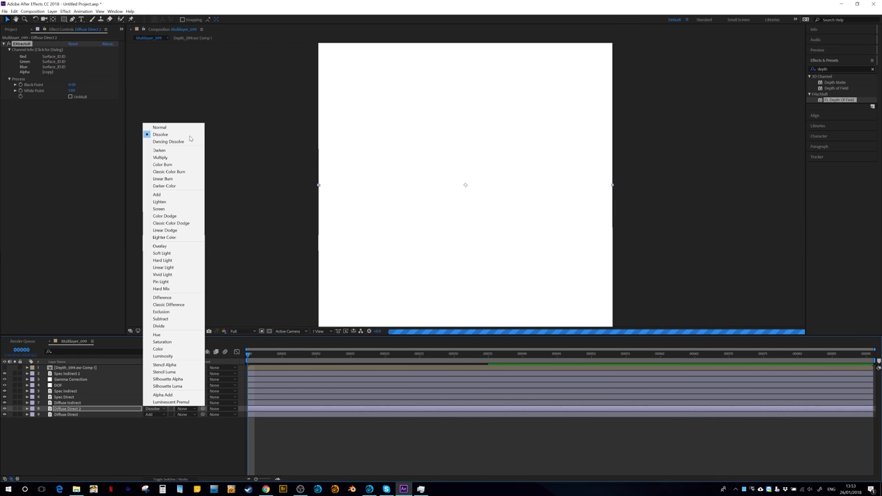
pyautogui.click(174, 128)
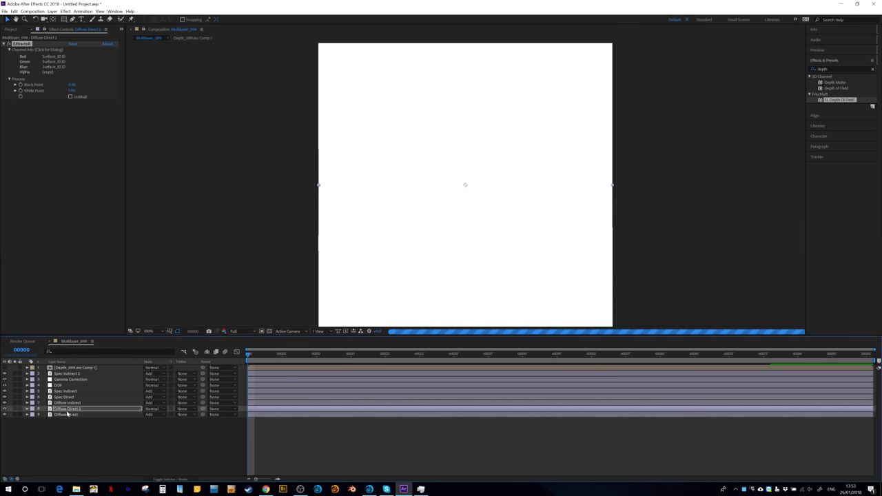
pyautogui.click(15, 409)
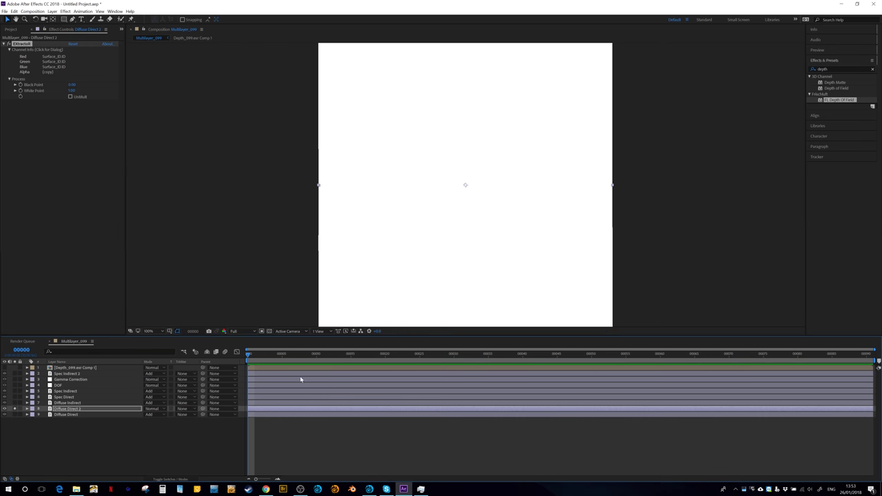
# Switch to LightWave Layout, review the camera and render properties, and render the current frame
pyautogui.click(370, 489)
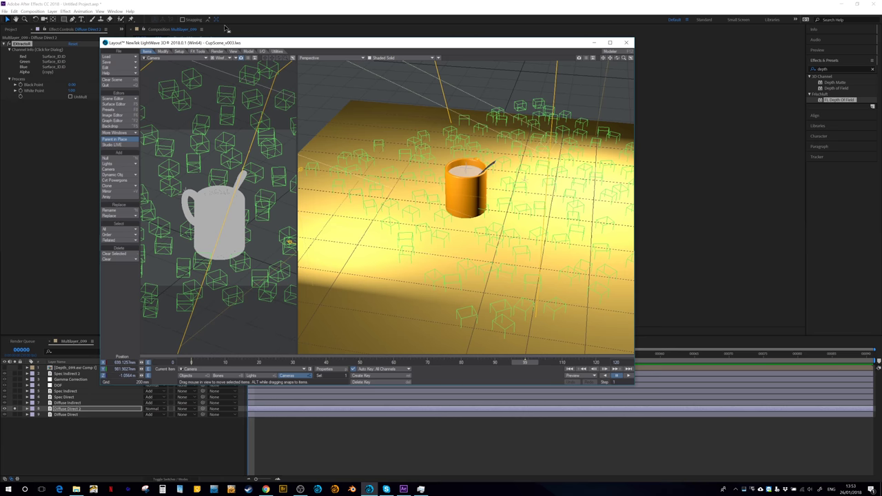
pyautogui.moveTo(227, 42); pyautogui.dragTo(272, 51)
pyautogui.click(375, 378)
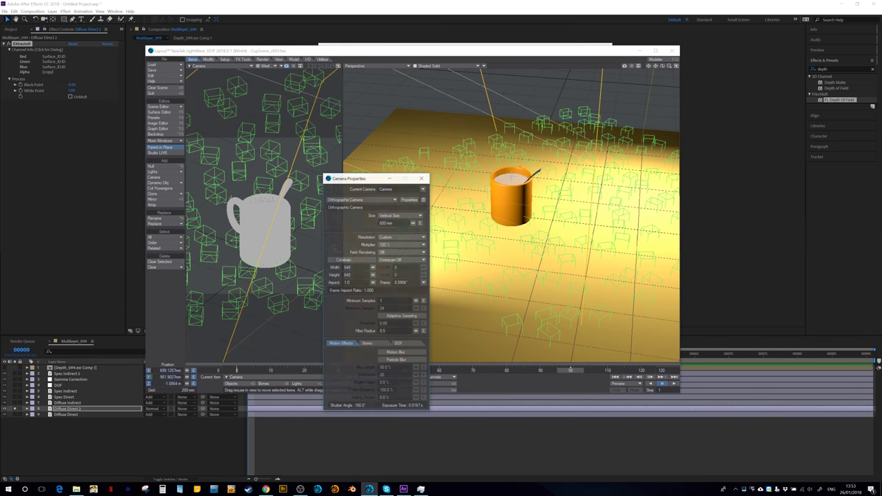
pyautogui.hotkey('ctrl', 'r')
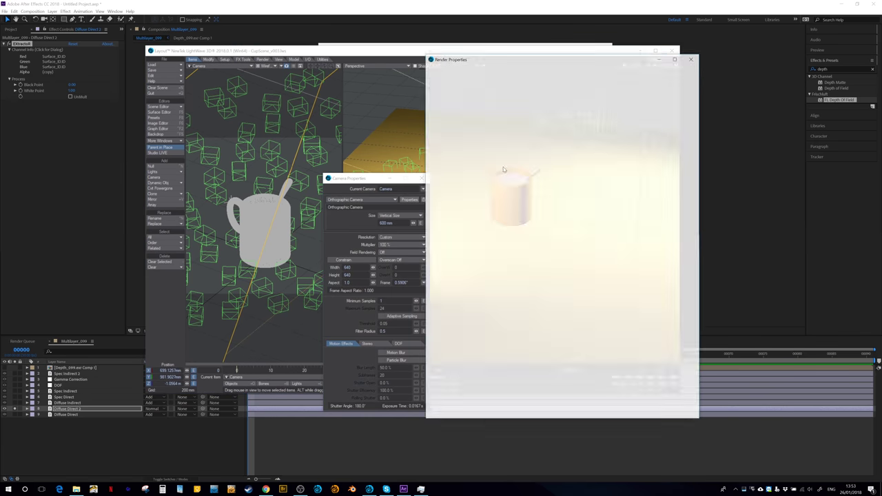
pyautogui.click(456, 79)
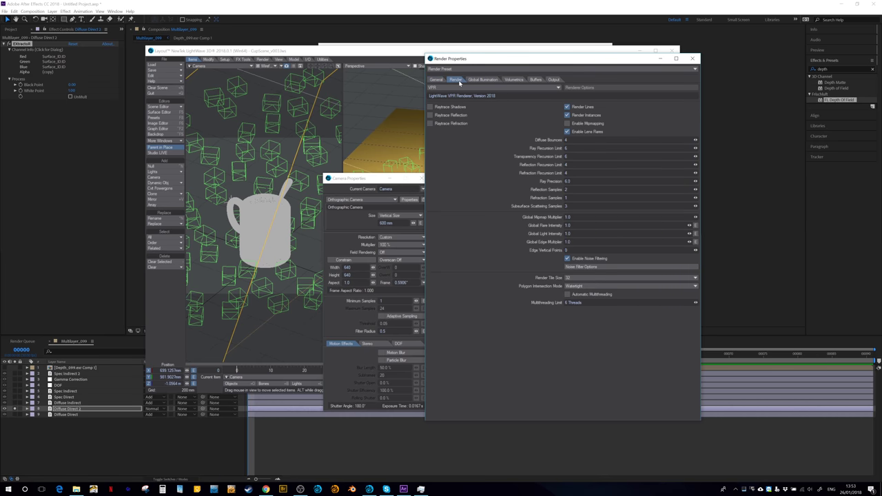
pyautogui.press('F9')
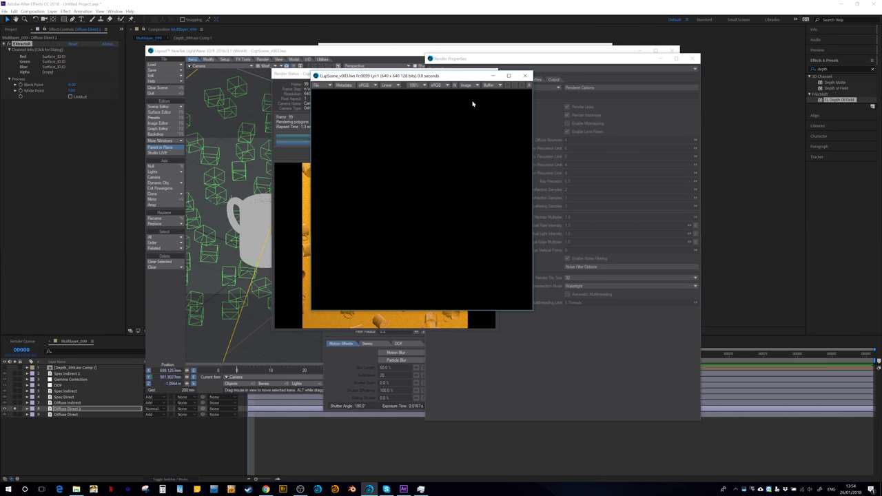
pyautogui.click(395, 154)
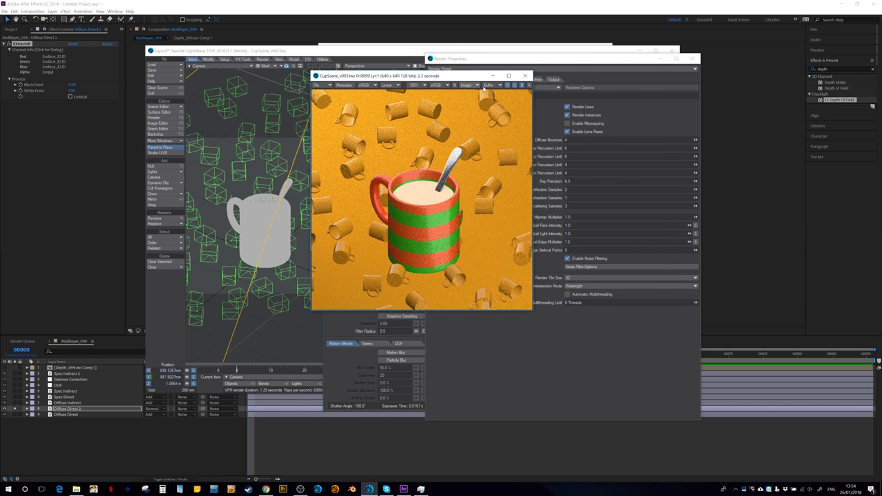
# View the render's Surface_ID buffer and read the surface IDs of the mug's handle and body
pyautogui.click(483, 85)
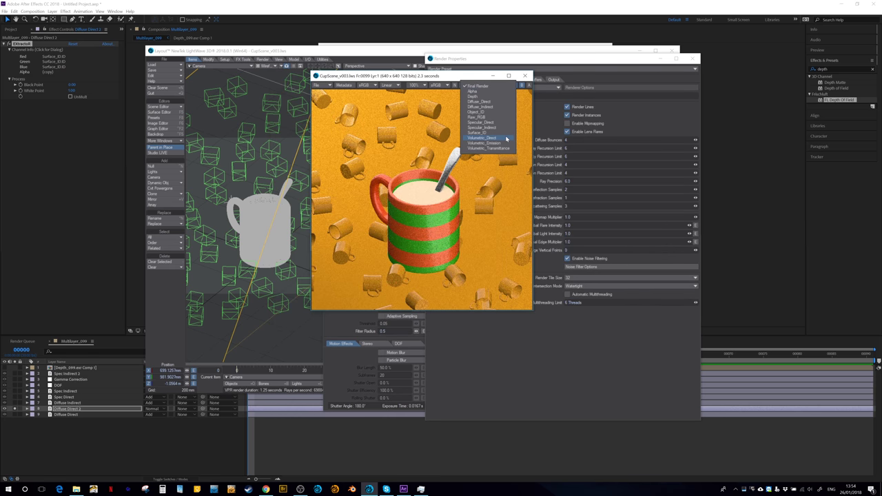
pyautogui.click(482, 133)
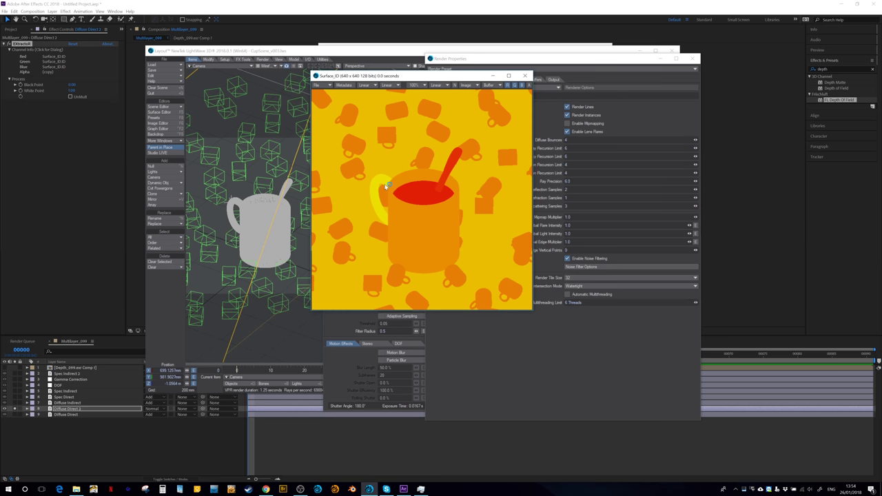
pyautogui.click(384, 181)
pyautogui.click(409, 215)
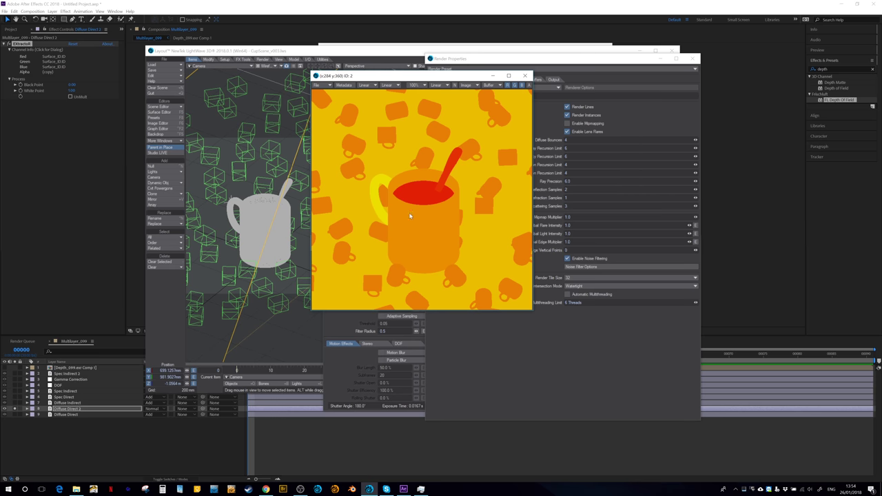
# Return to After Effects and set the Surface_ID layer's EXtractoR black point to 2 and white point to 3
pyautogui.click(35, 174)
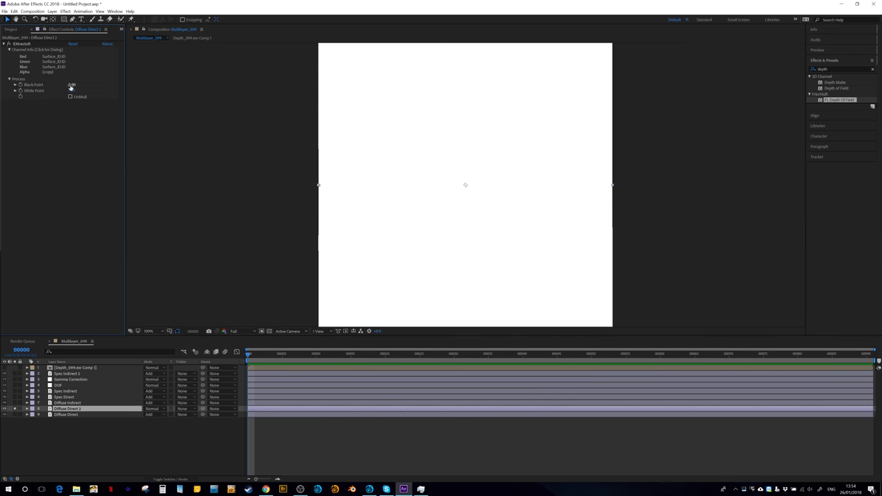
pyautogui.click(71, 86)
pyautogui.write('2')
pyautogui.press('Tab')
pyautogui.write('3')
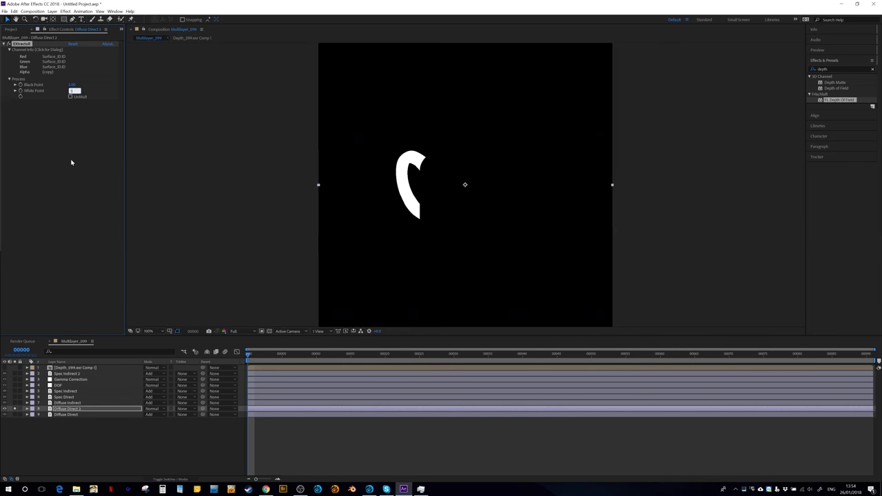
pyautogui.press('Return')
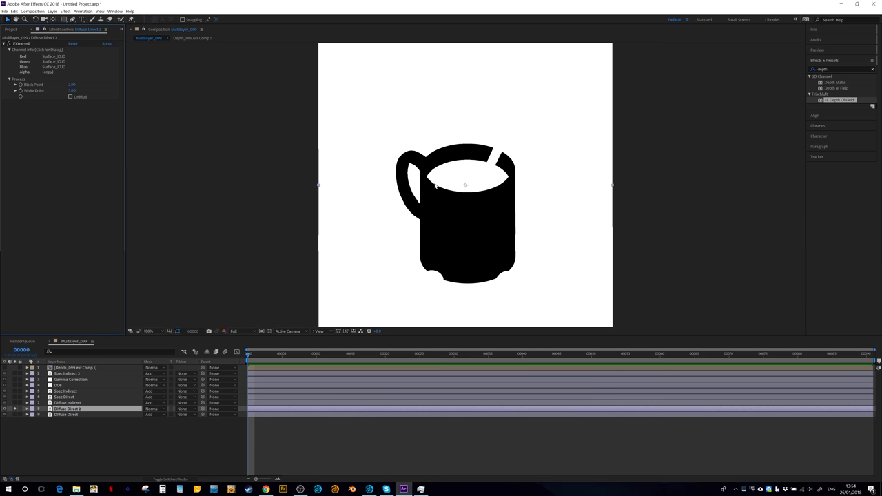
# Isolate the mug in white by setting the EXtractoR black point to 3 and white point to 2
pyautogui.click(72, 84)
pyautogui.write('1')
pyautogui.press('Return')
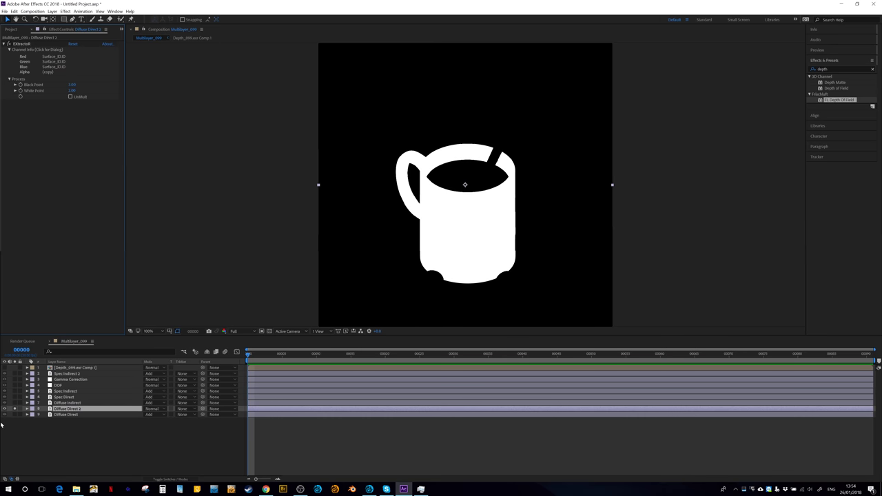
# Rename the Surface_ID layer as Matte Cup, then turn off its solo and visibility
pyautogui.click(73, 415)
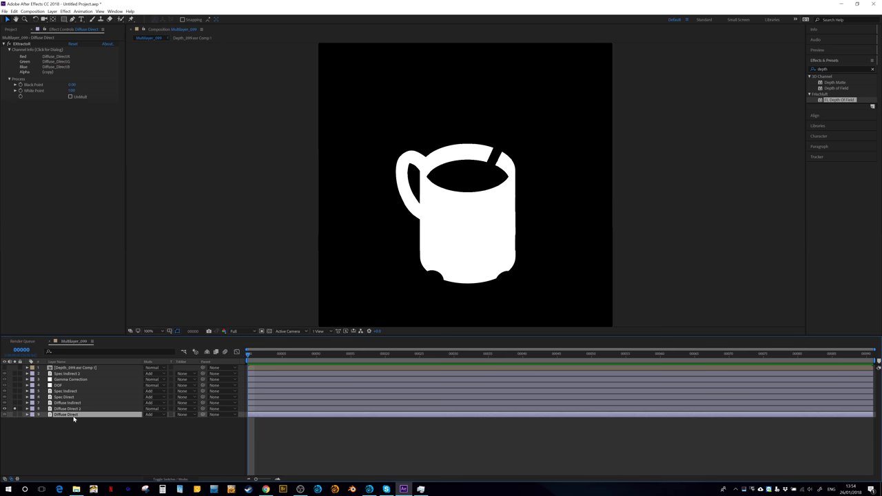
pyautogui.click(71, 409)
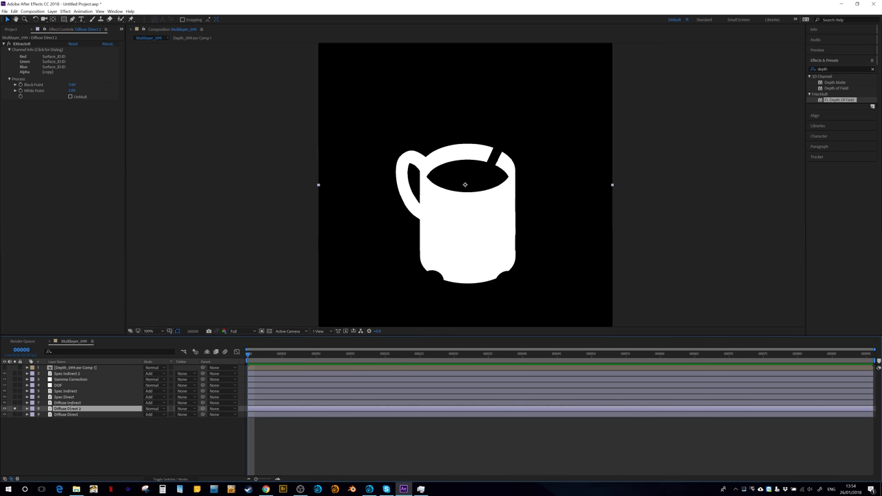
pyautogui.press('Return')
pyautogui.write('Matte C')
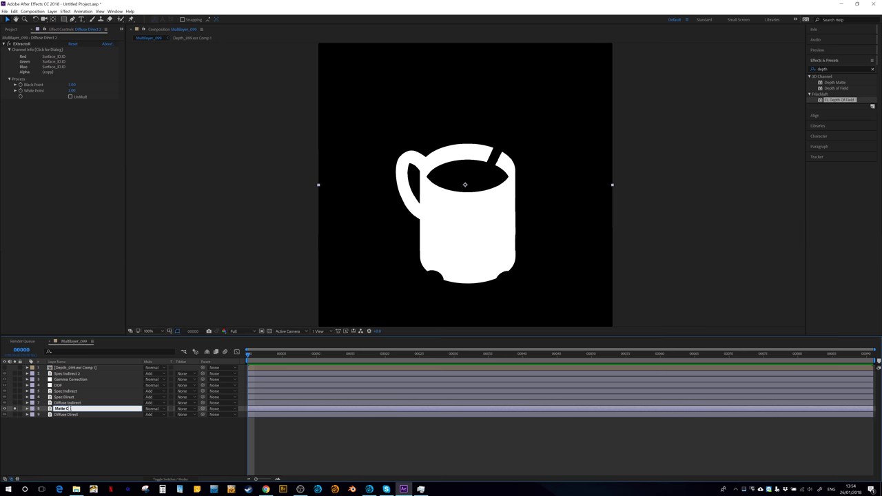
pyautogui.write('up')
pyautogui.press('Return')
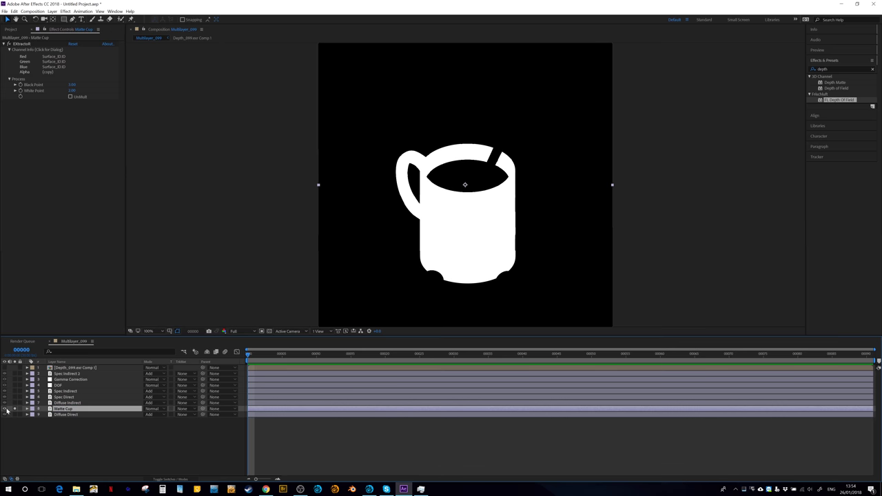
pyautogui.click(6, 409)
# Duplicate the Diffuse Direct layer directly below Matte Cup
pyautogui.click(69, 414)
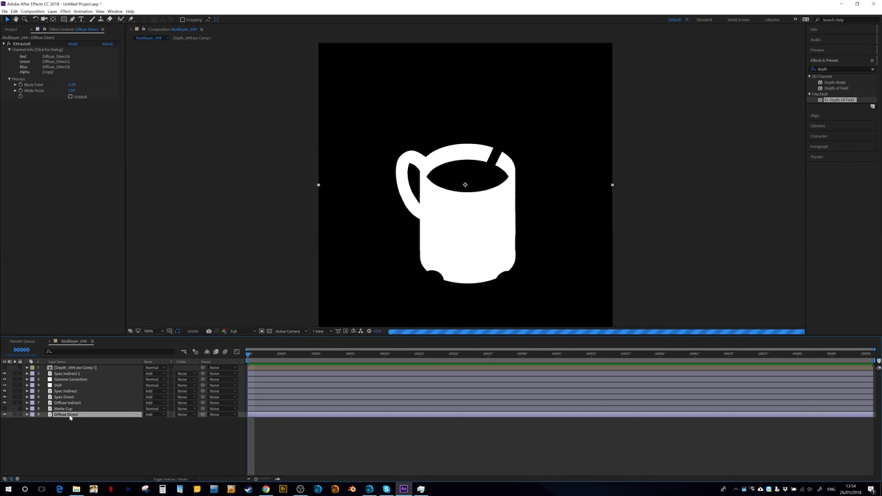
pyautogui.hotkey('ctrl', 'd')
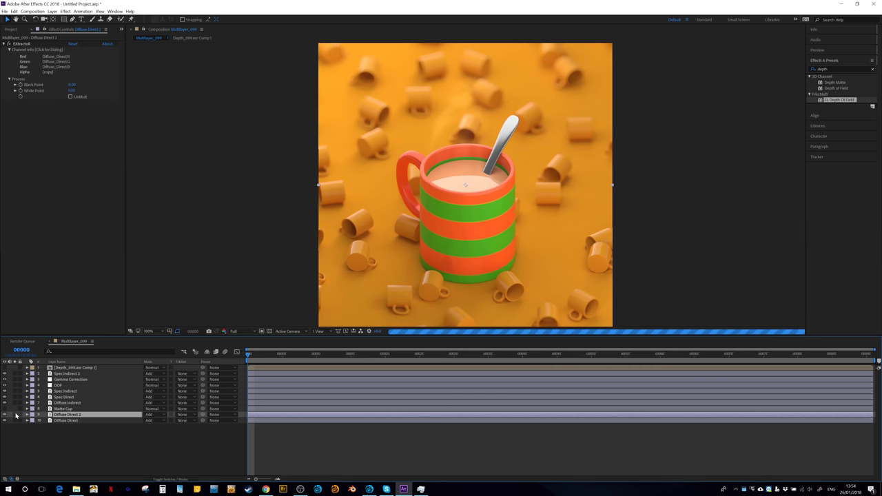
# Solo the Diffuse Direct 2 layer and set its track matte to Luma Matte "Matte Cup"
pyautogui.click(15, 415)
pyautogui.click(62, 409)
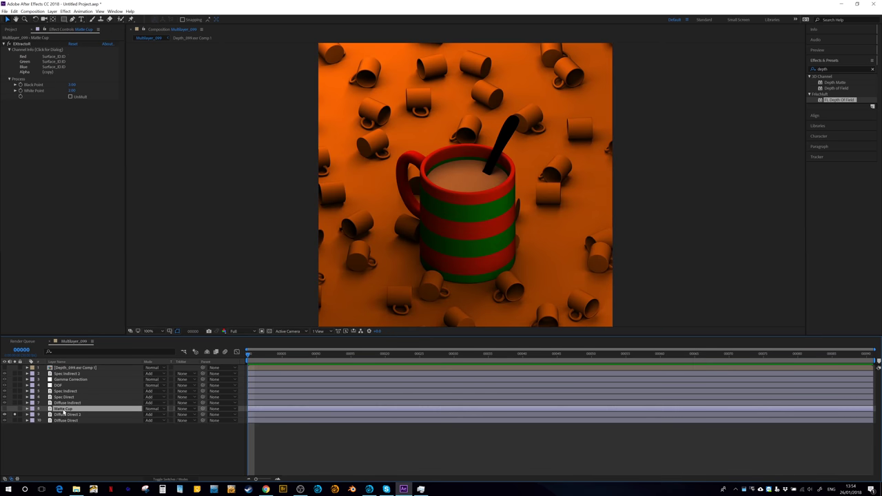
pyautogui.click(182, 415)
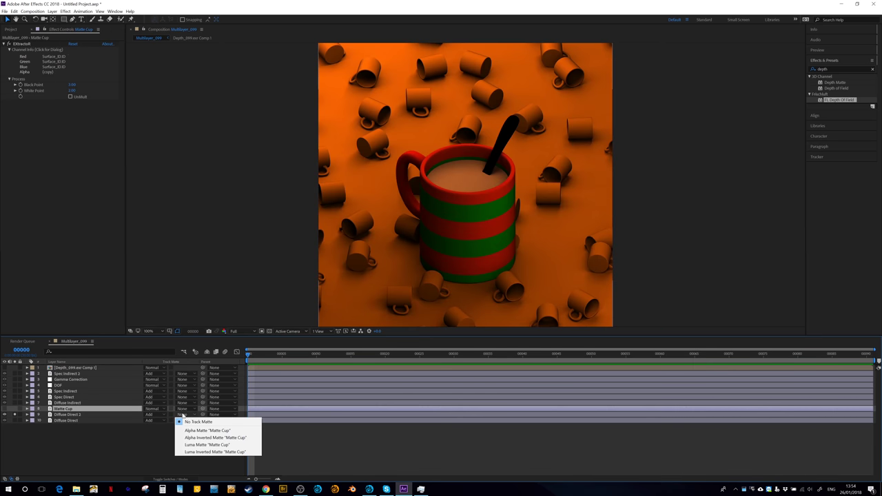
pyautogui.click(207, 445)
# Find the Hue/Saturation effect and apply it to the Diffuse Direct 2 layer
pyautogui.click(70, 415)
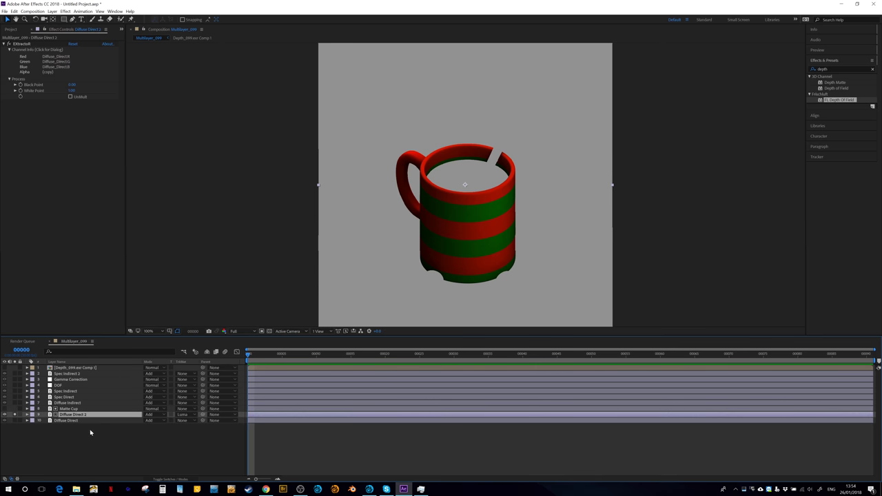
pyautogui.moveTo(840, 70); pyautogui.dragTo(780, 70)
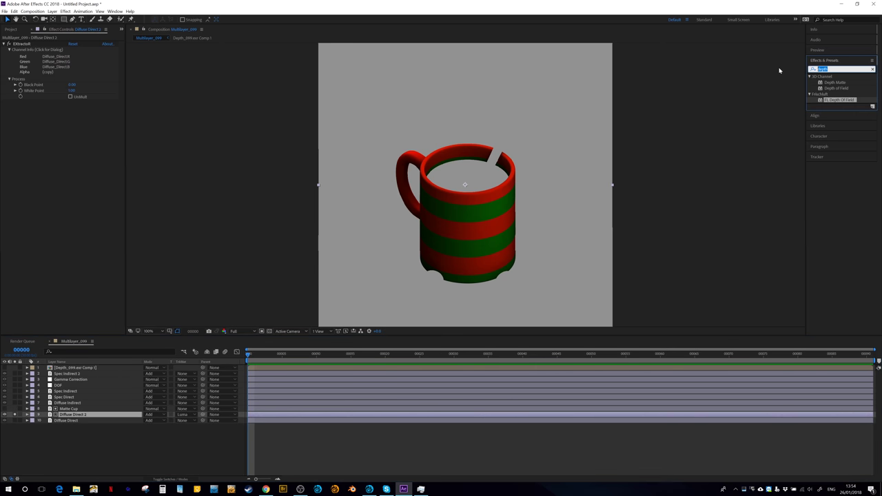
pyautogui.write('hue')
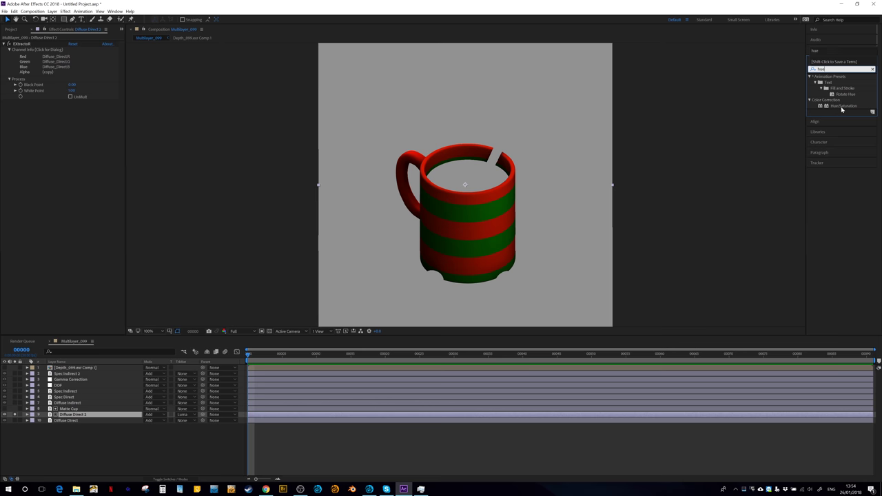
pyautogui.moveTo(841, 109); pyautogui.dragTo(269, 418)
# Rename the Diffuse Direct 2 layer as MUG and turn off its solo
pyautogui.click(78, 415)
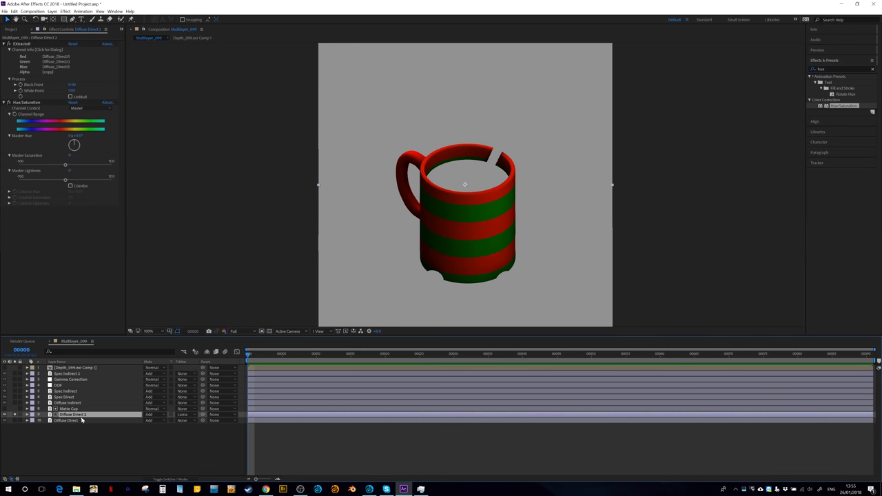
pyautogui.press('Return')
pyautogui.write('MUG')
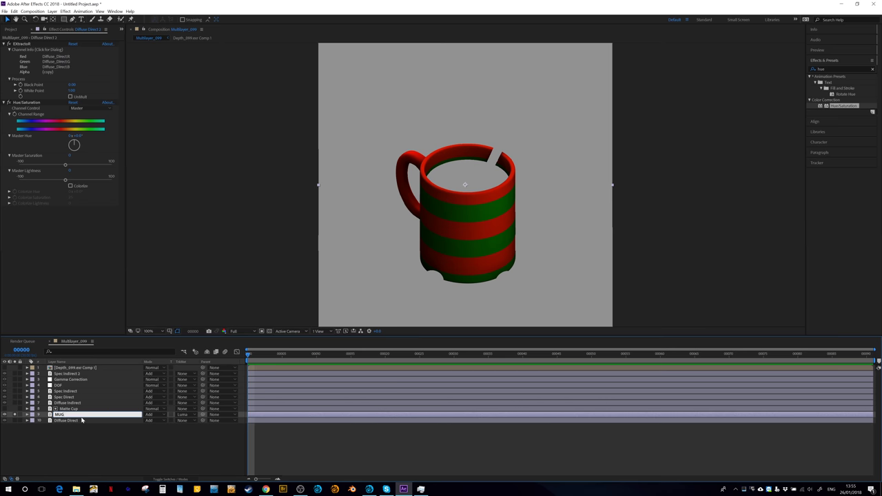
pyautogui.click(81, 422)
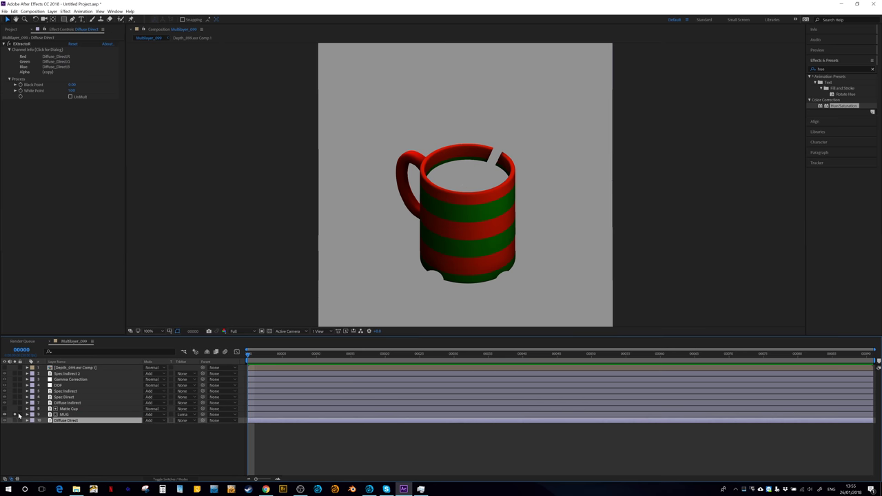
# Change the blending mode of both the MUG and Diffuse Direct layers to Normal
pyautogui.click(67, 415)
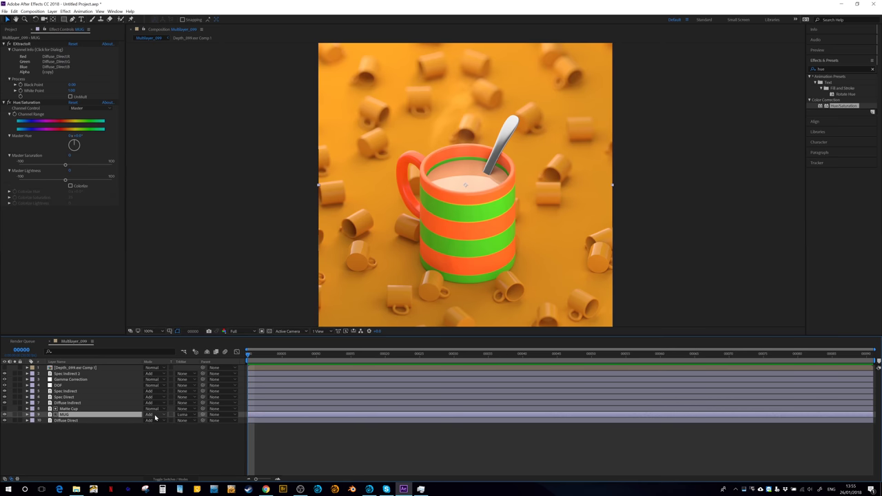
pyautogui.click(155, 418)
pyautogui.click(172, 134)
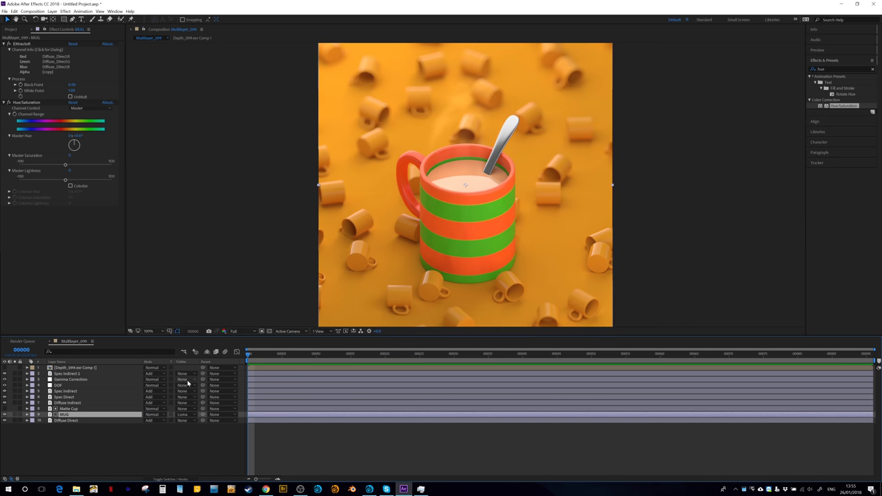
pyautogui.click(152, 421)
pyautogui.click(108, 441)
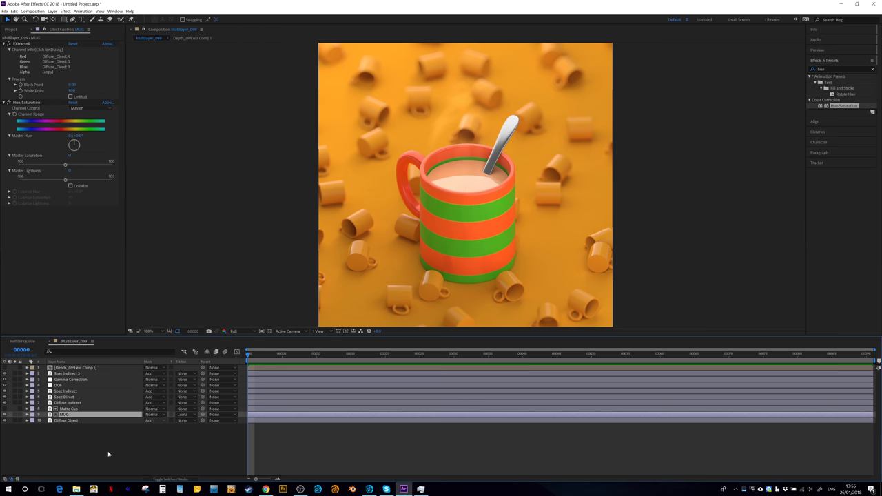
pyautogui.click(153, 420)
pyautogui.click(166, 141)
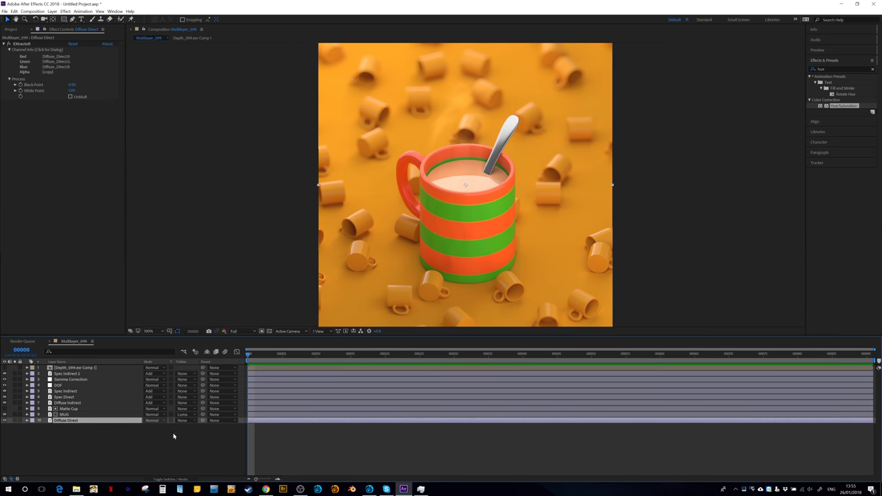
# Try shifting the MUG layer's Master Hue to recolour the whole mug, and reset it to 0
pyautogui.click(73, 415)
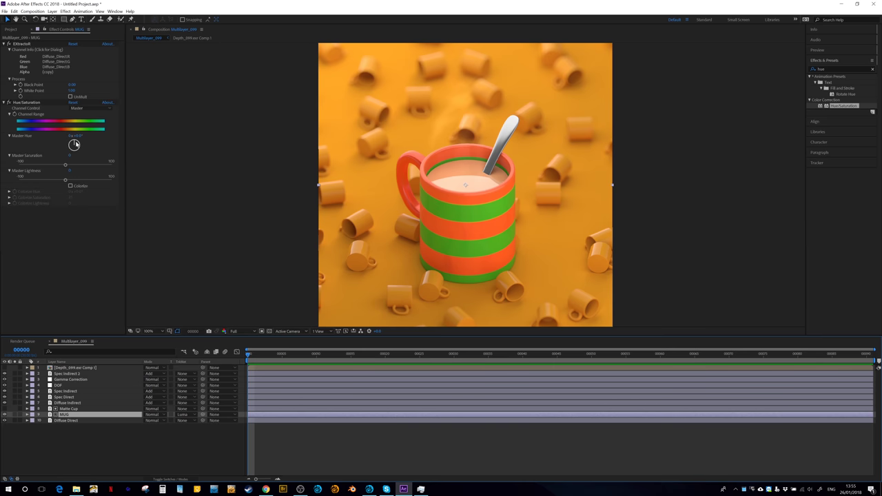
pyautogui.moveTo(75, 144); pyautogui.dragTo(78, 144)
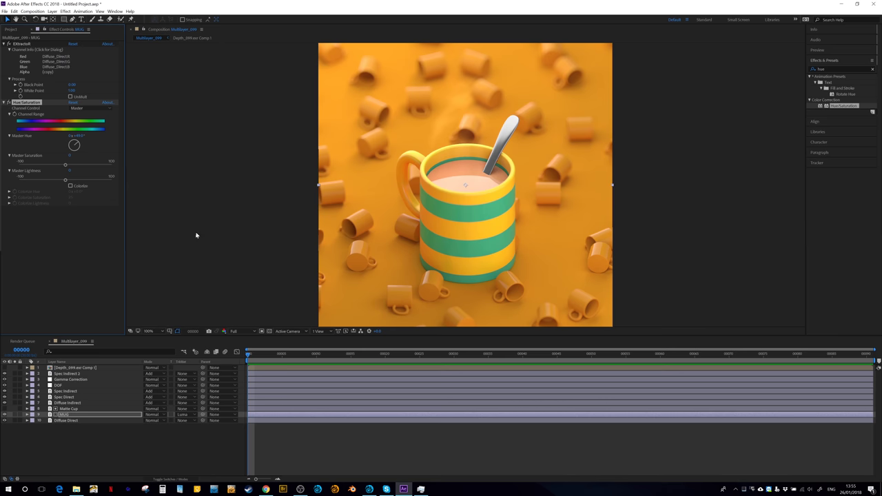
pyautogui.moveTo(73, 143); pyautogui.dragTo(73, 144)
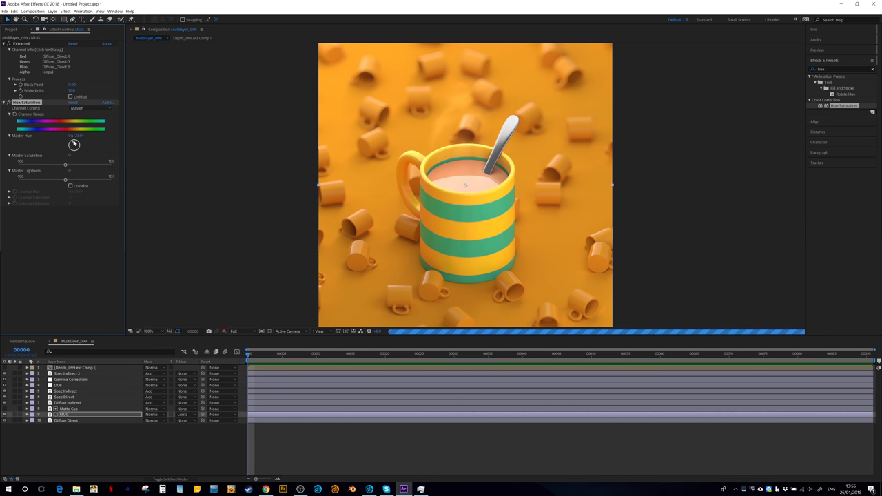
pyautogui.click(79, 136)
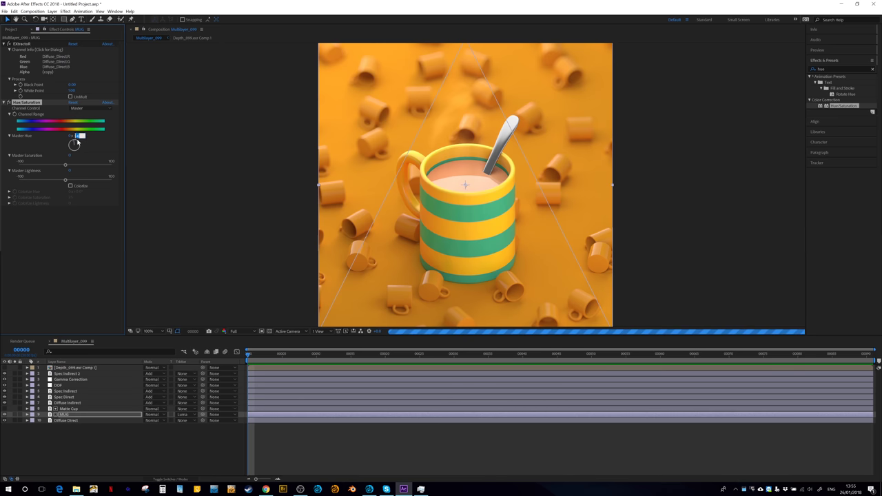
pyautogui.write('0')
pyautogui.press('Return')
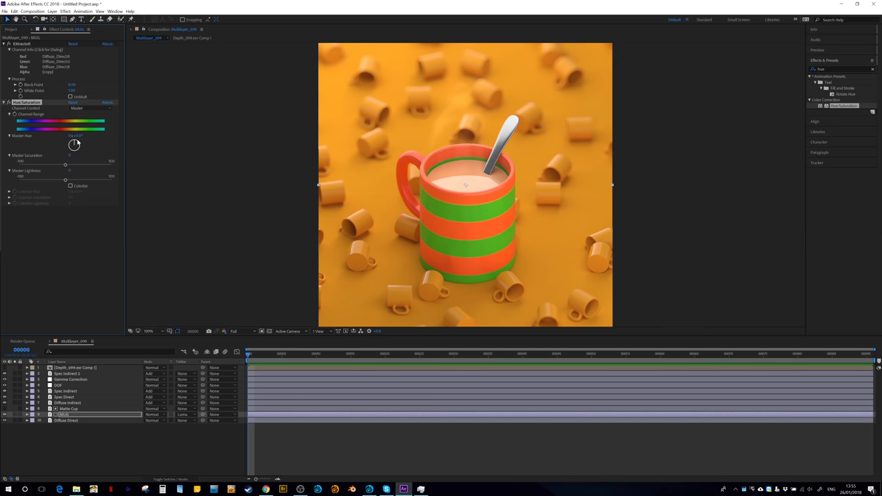
# Limit the MUG layer's Hue/Saturation to Greens and shift the Green Hue until the green stripes are teal
pyautogui.click(82, 110)
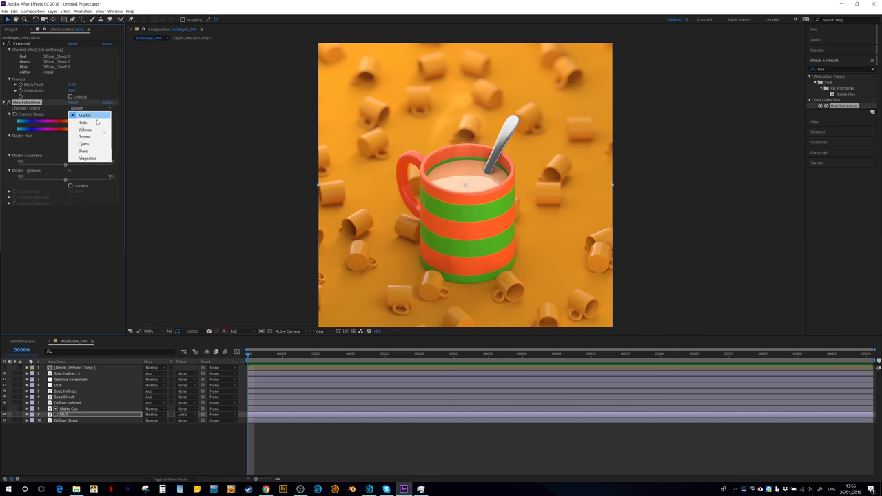
pyautogui.click(84, 137)
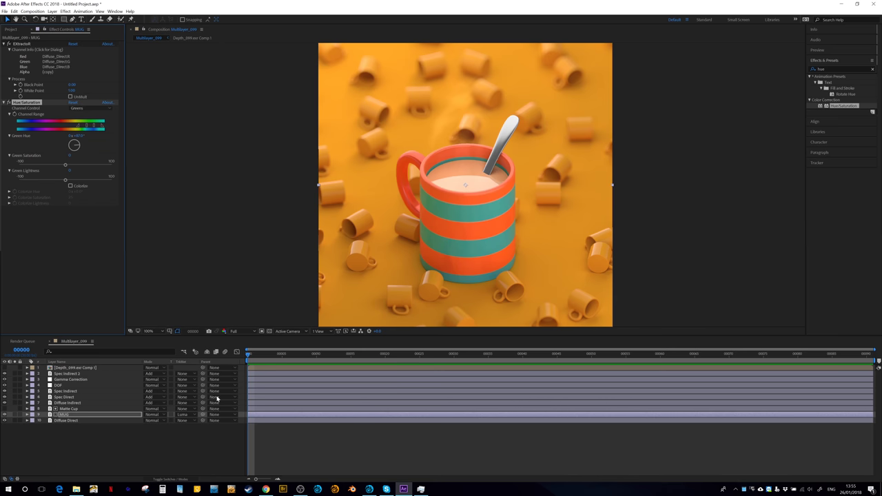
# Solo the Matte Cup layer and compare it with the Surface_ID render in LightWave before returning to After Effects
pyautogui.click(70, 409)
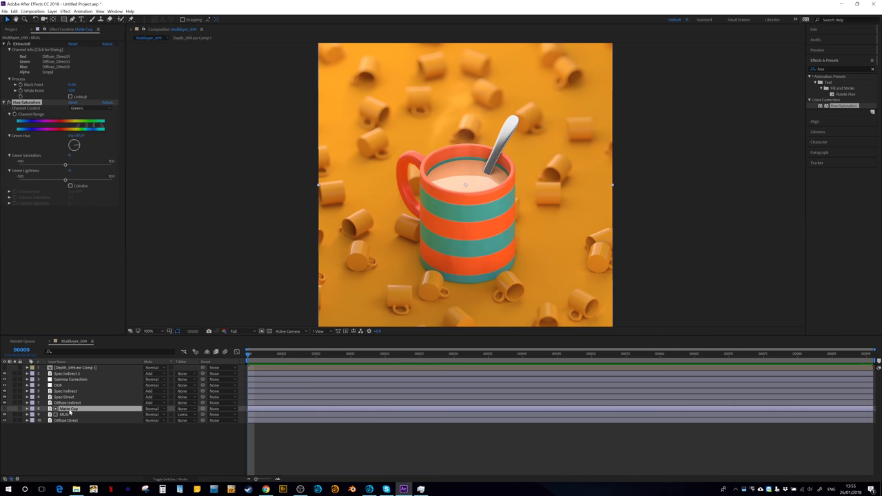
pyautogui.click(15, 409)
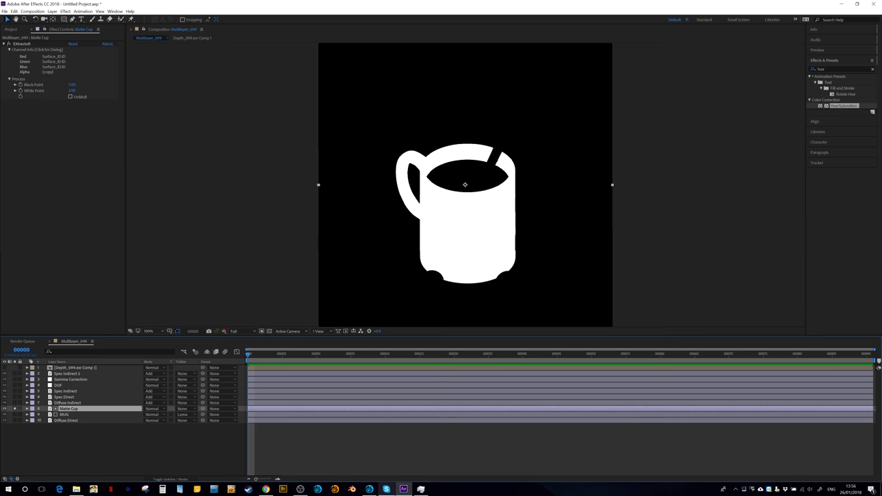
pyautogui.click(369, 489)
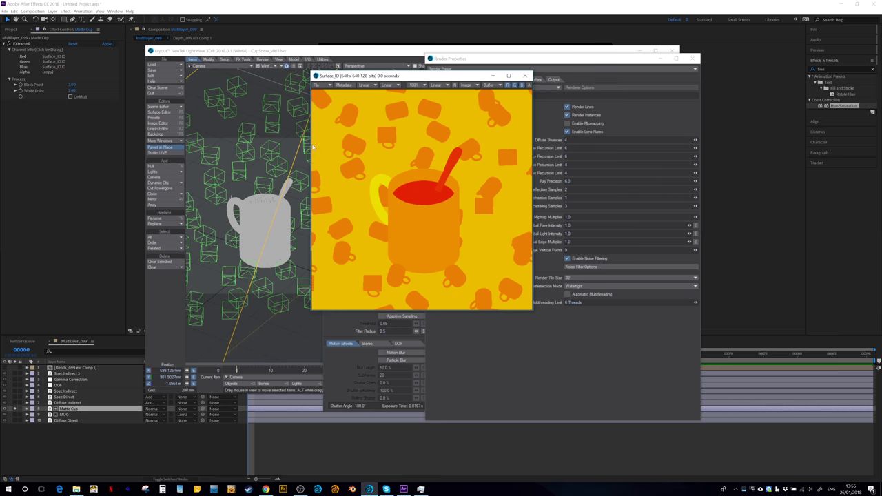
pyautogui.click(63, 183)
# Inspect the edges of the Matte Cup matte around the rim and handle up close
pyautogui.scroll(5, 407, 179)
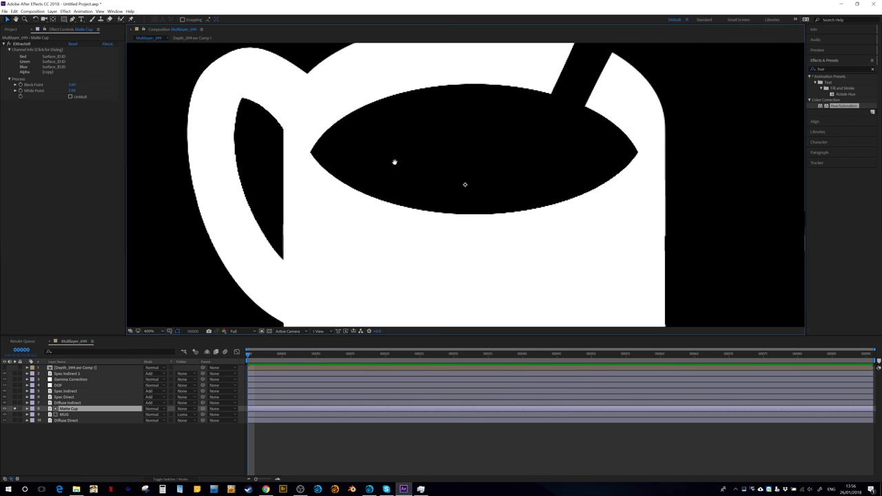
pyautogui.moveTo(394, 162); pyautogui.dragTo(427, 268)
pyautogui.click(73, 84)
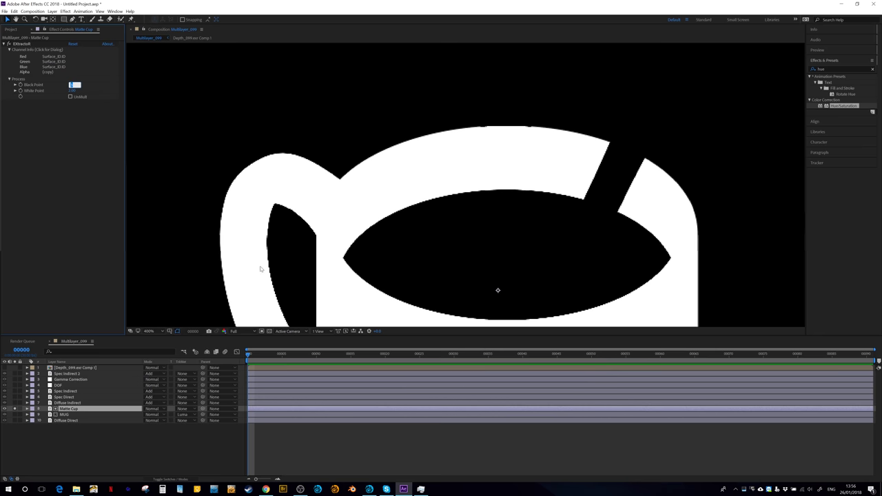
pyautogui.press(',')
pyautogui.press(',')
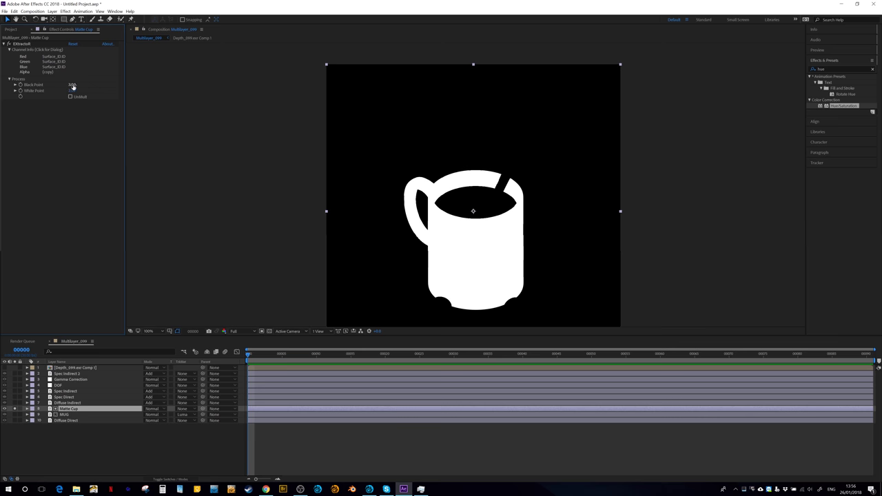
pyautogui.moveTo(74, 86); pyautogui.dragTo(71, 85)
# Search the effects for Levels and set Matte Cup's EXtractoR black point to 0 and white point to 1
pyautogui.click(812, 69)
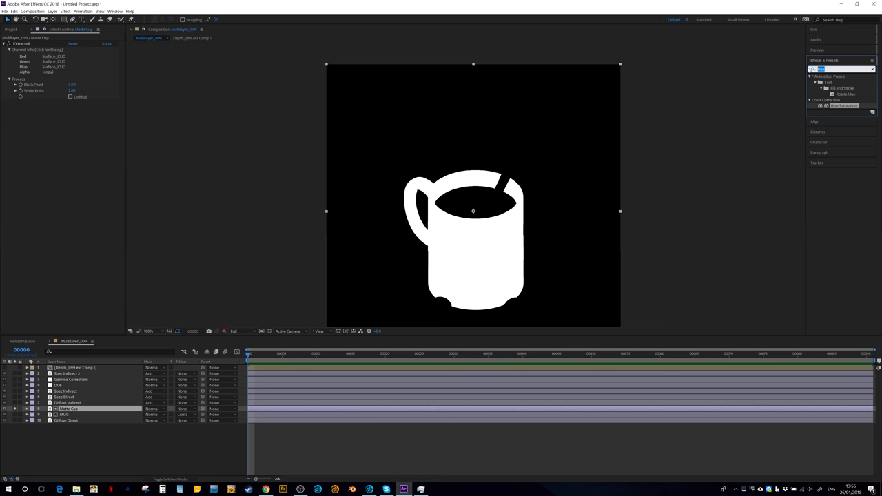
pyautogui.write('level')
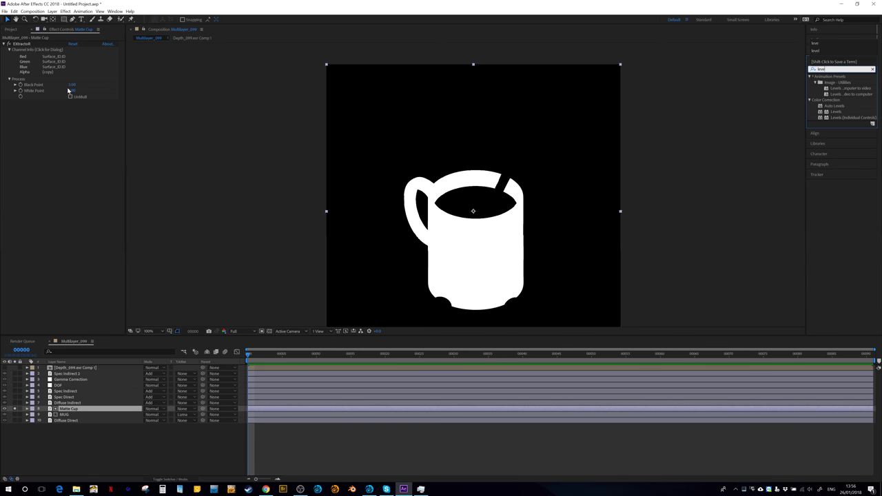
pyautogui.click(72, 84)
pyautogui.write('0')
pyautogui.press('Return')
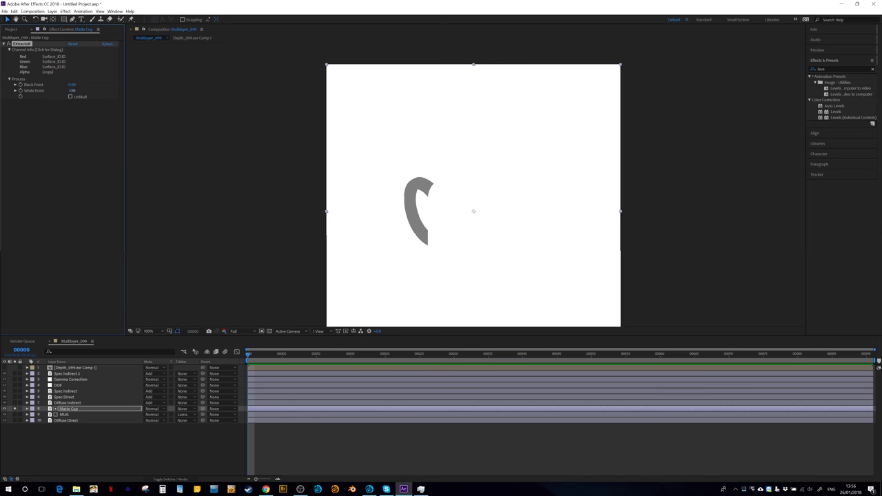
pyautogui.click(72, 91)
pyautogui.write('1')
pyautogui.press('Return')
pyautogui.press('Return')
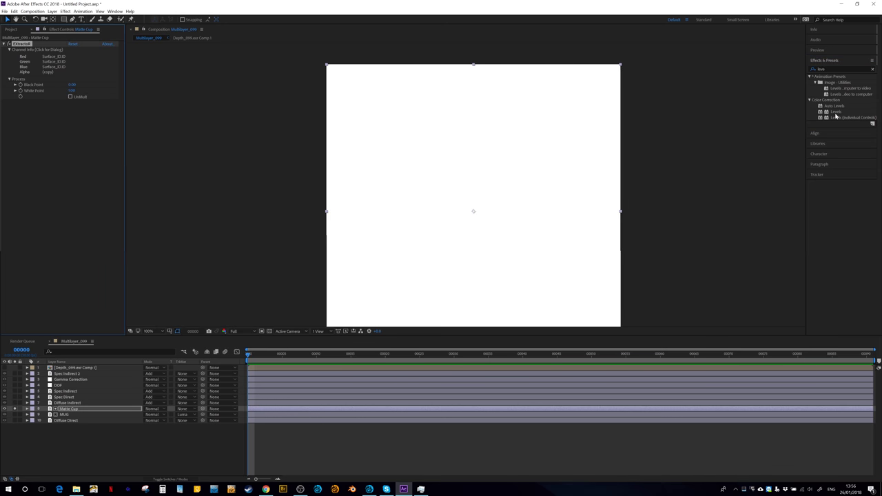
# Apply the Levels effect to the Matte Cup layer and set its Input White to 10
pyautogui.moveTo(835, 116); pyautogui.dragTo(83, 169)
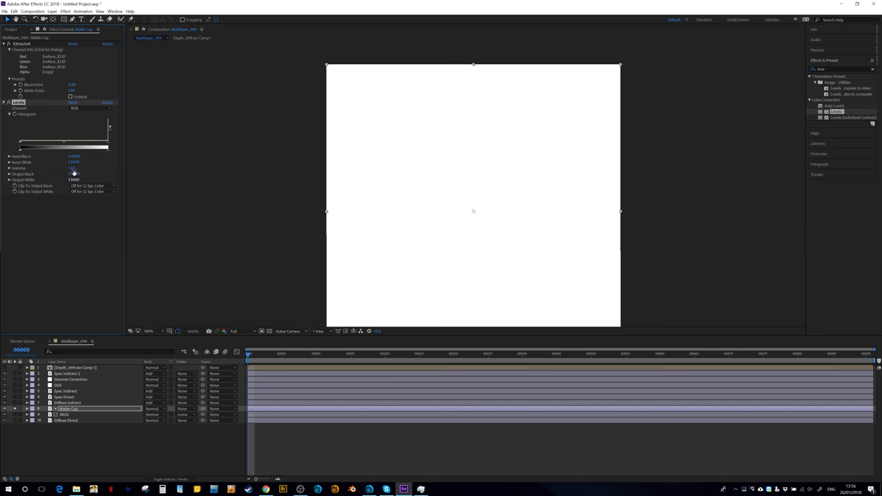
pyautogui.click(74, 163)
pyautogui.write('10')
pyautogui.press('Return')
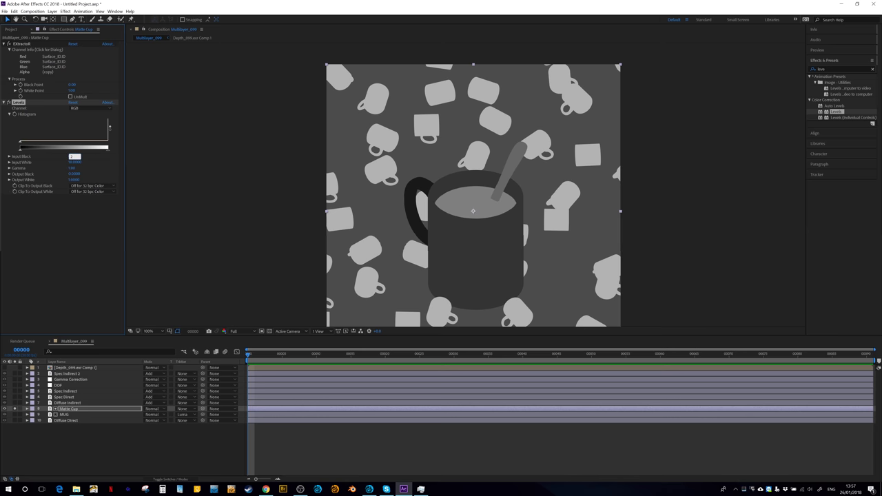
# Set the Matte Cup layer's Levels Input Black to 2 and Input White to 3
pyautogui.press('Tab')
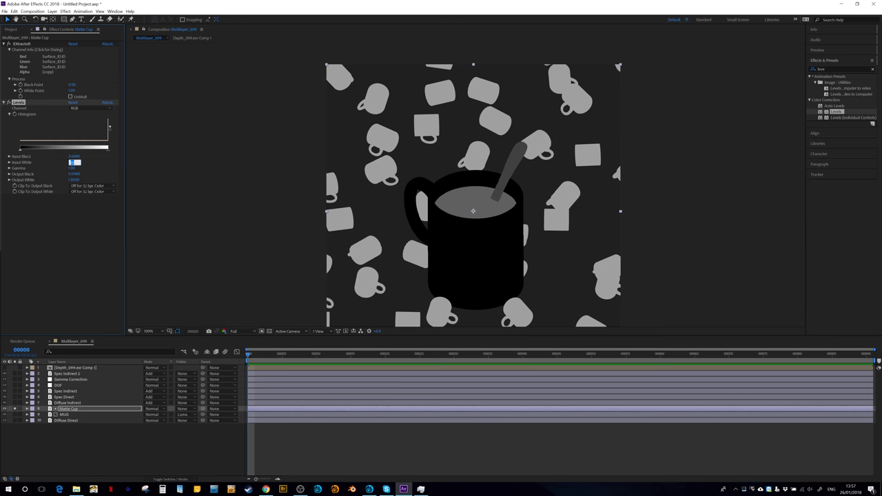
pyautogui.write('3')
pyautogui.press('Return')
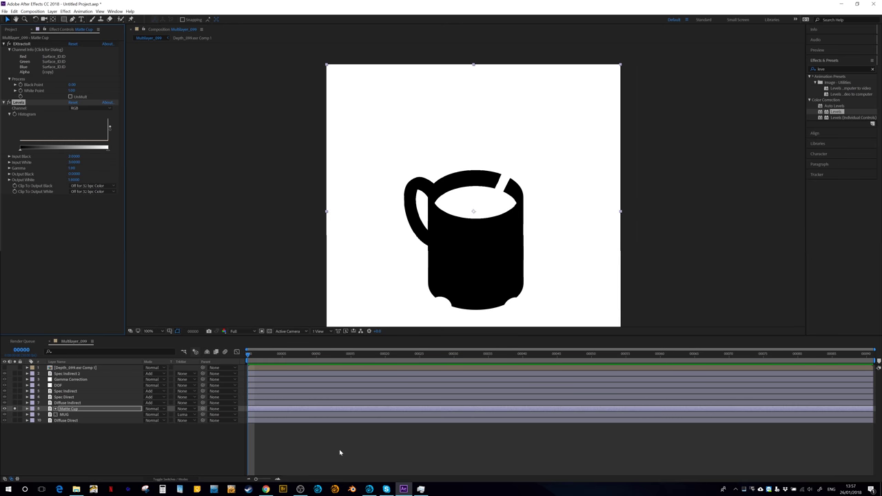
# Check the mug's surface ID in LightWave's Surface_ID render, and return to After Effects to review the Levels Input Black
pyautogui.click(370, 489)
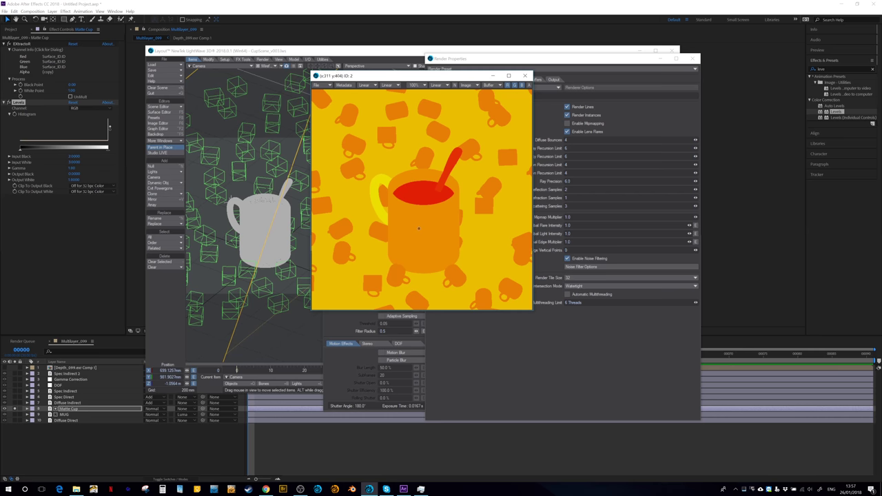
pyautogui.click(56, 267)
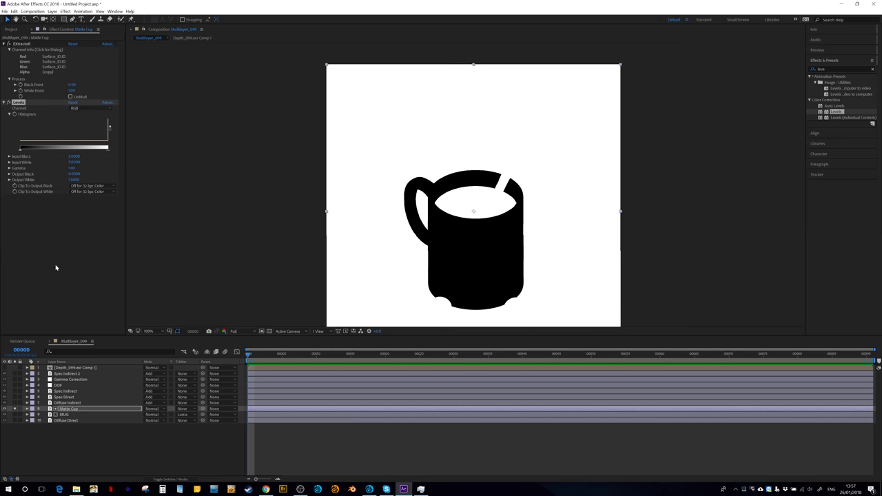
pyautogui.click(73, 157)
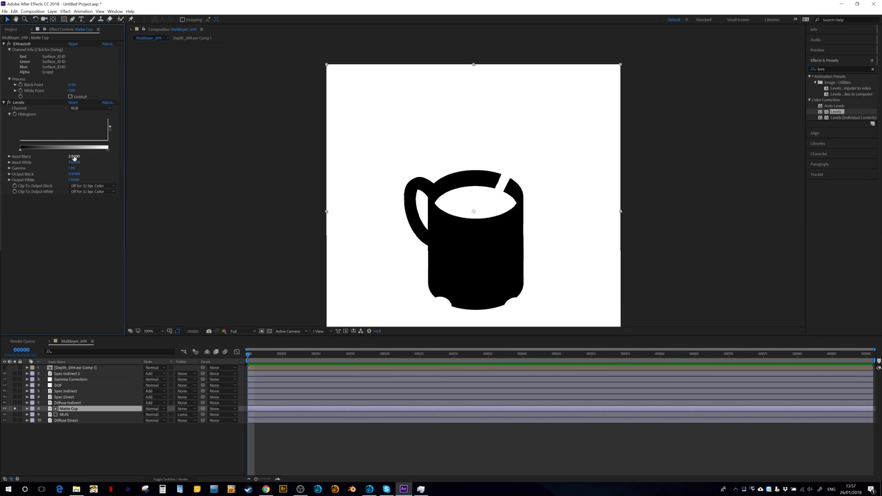
pyautogui.press('Return')
# Set the Levels effect's Clip To Output Black and Clip To Output White to On
pyautogui.click(82, 186)
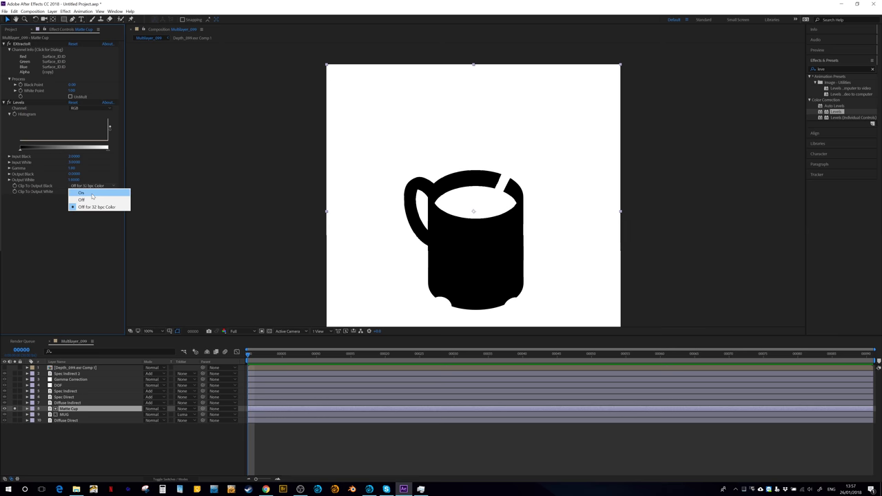
pyautogui.click(82, 193)
pyautogui.click(88, 192)
pyautogui.click(82, 198)
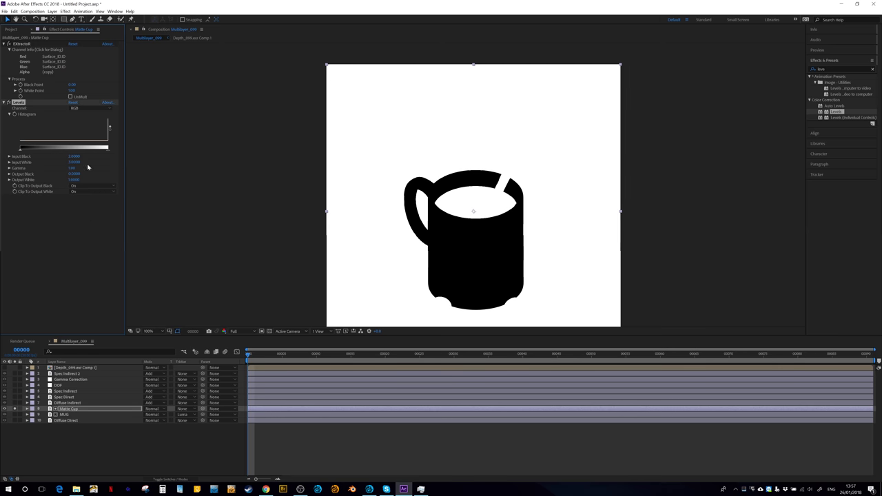
# Set the Levels effect's Clip To Output Black and Clip To Output White to Off
pyautogui.click(88, 193)
pyautogui.click(82, 199)
pyautogui.click(87, 192)
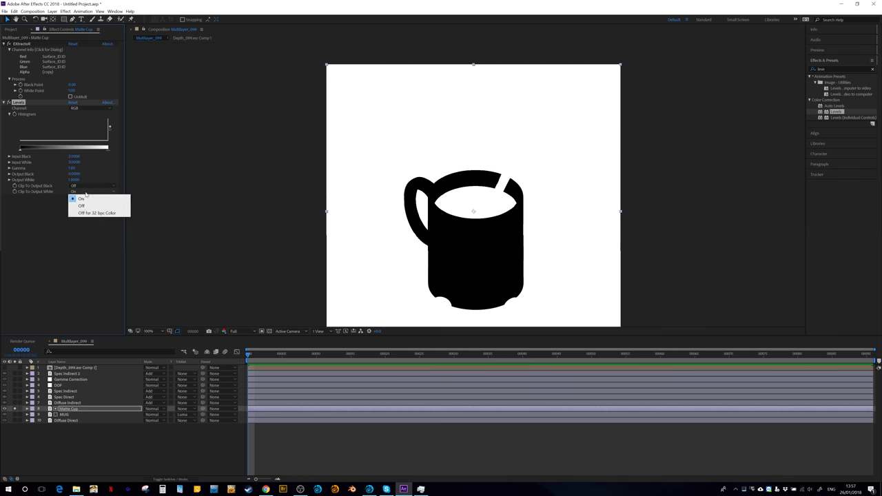
pyautogui.click(81, 205)
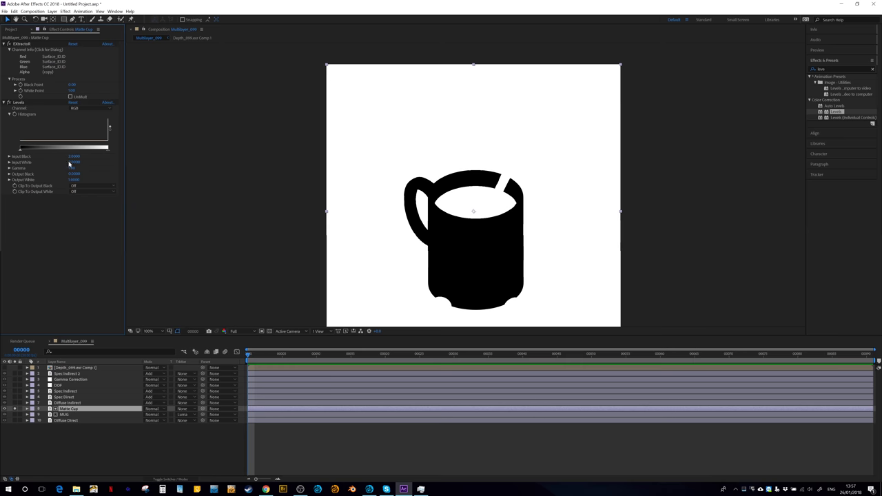